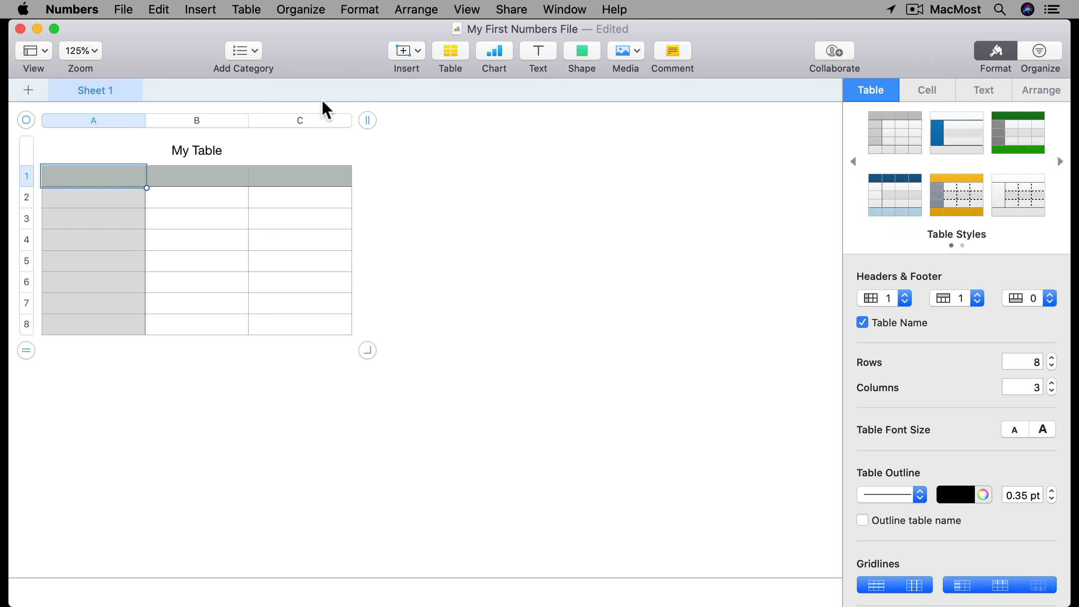
Fill cells B2 through B7 of My Table with the numbers 1 to 6
left_click(209, 198)
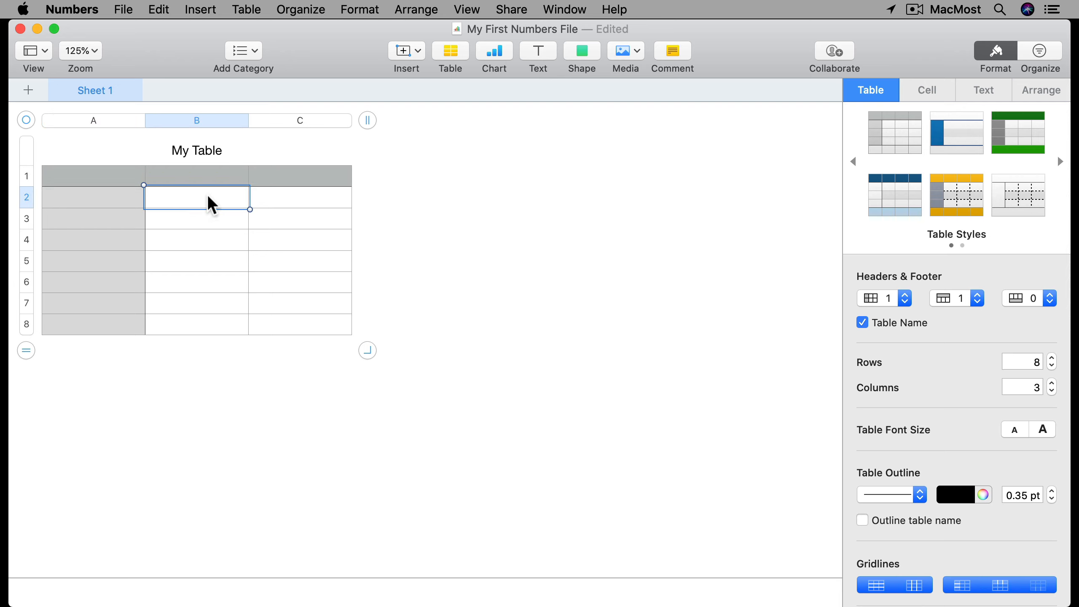
type("1")
key("Return")
type("2")
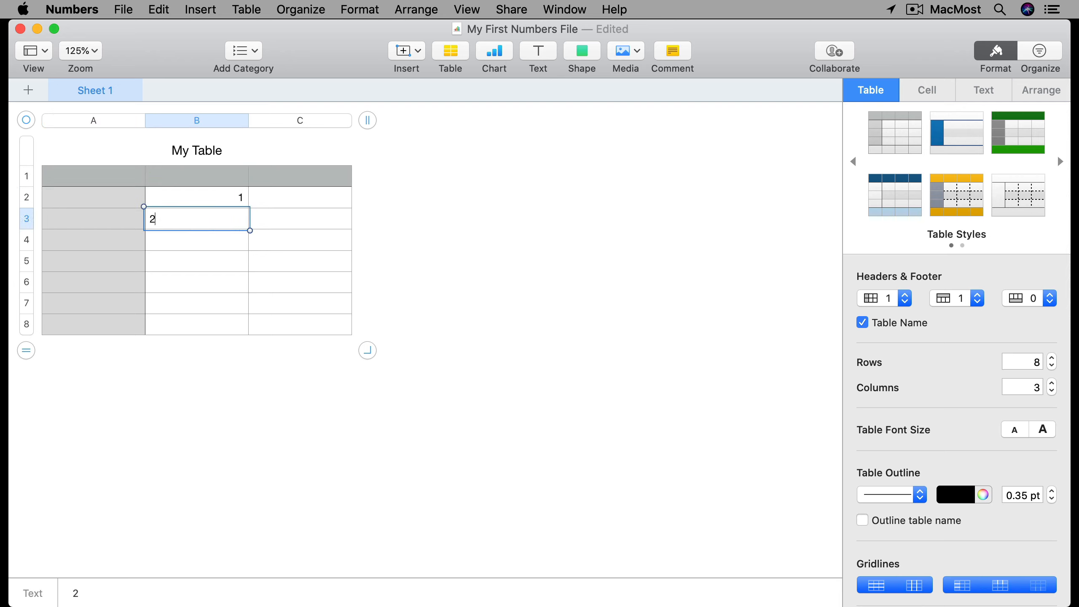
key("Return")
type("3")
key("Return")
type("4")
key("Return")
type("5")
key("Return")
type("6")
key("Return")
Enter a formula in cell C8 of My Table that adds B2 and B3
left_click(294, 323)
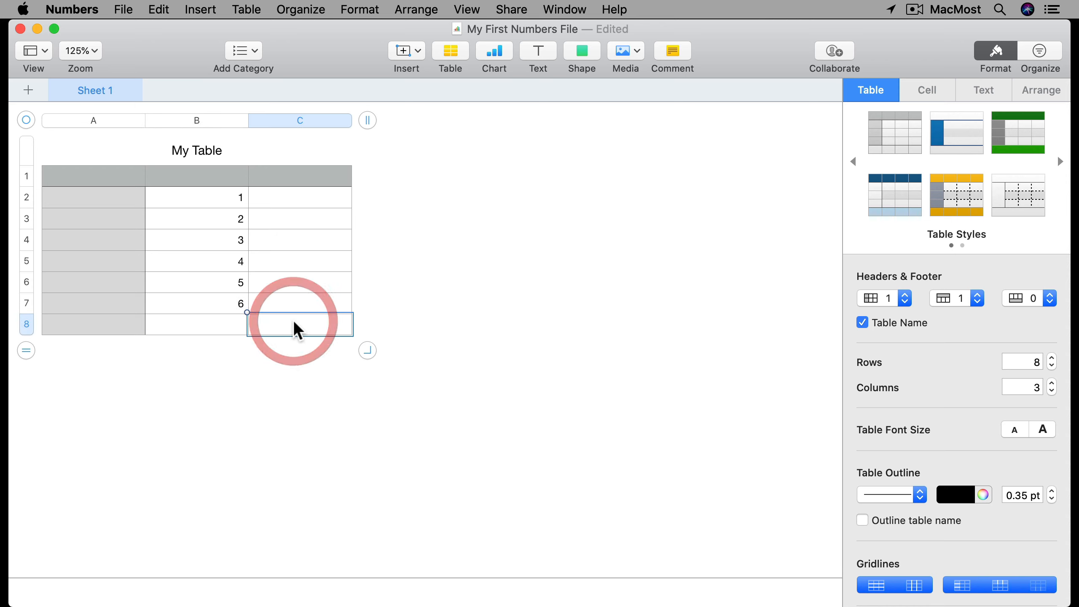
key("equal")
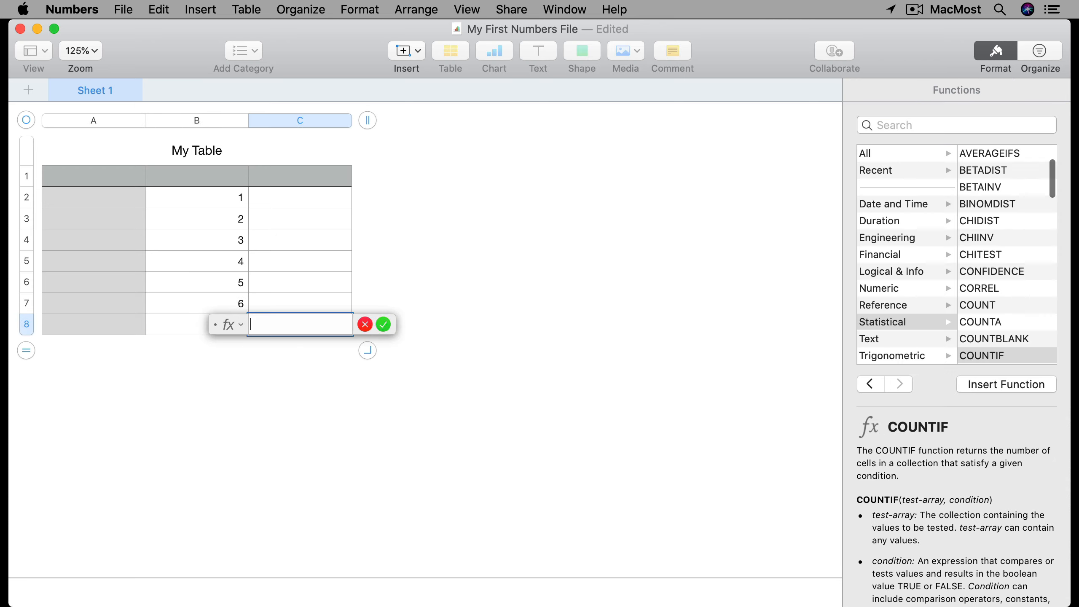
left_click(229, 199)
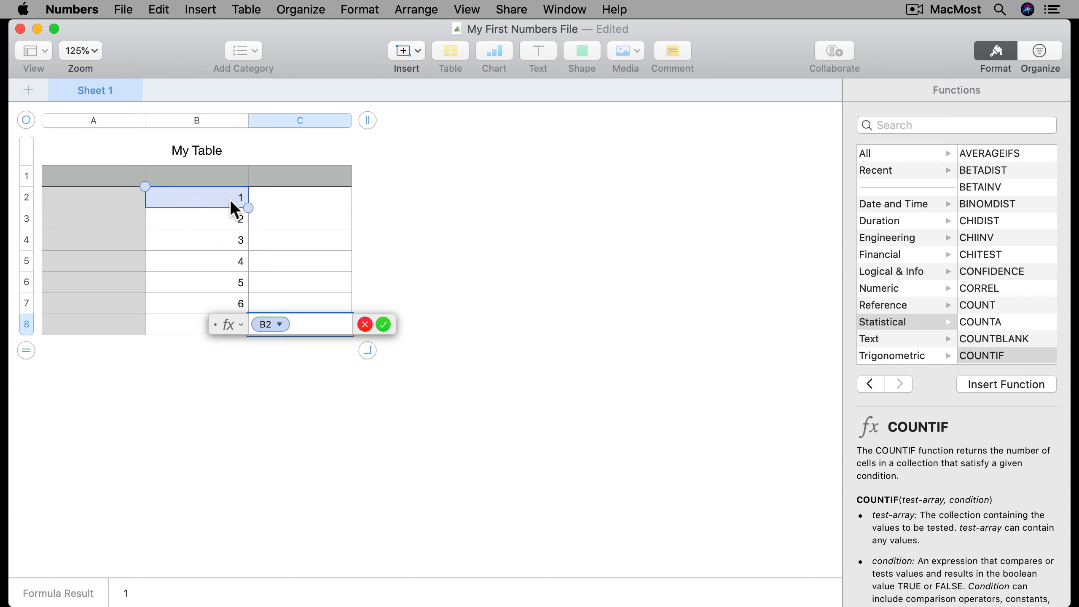
type("+")
left_click(214, 217)
key("Return")
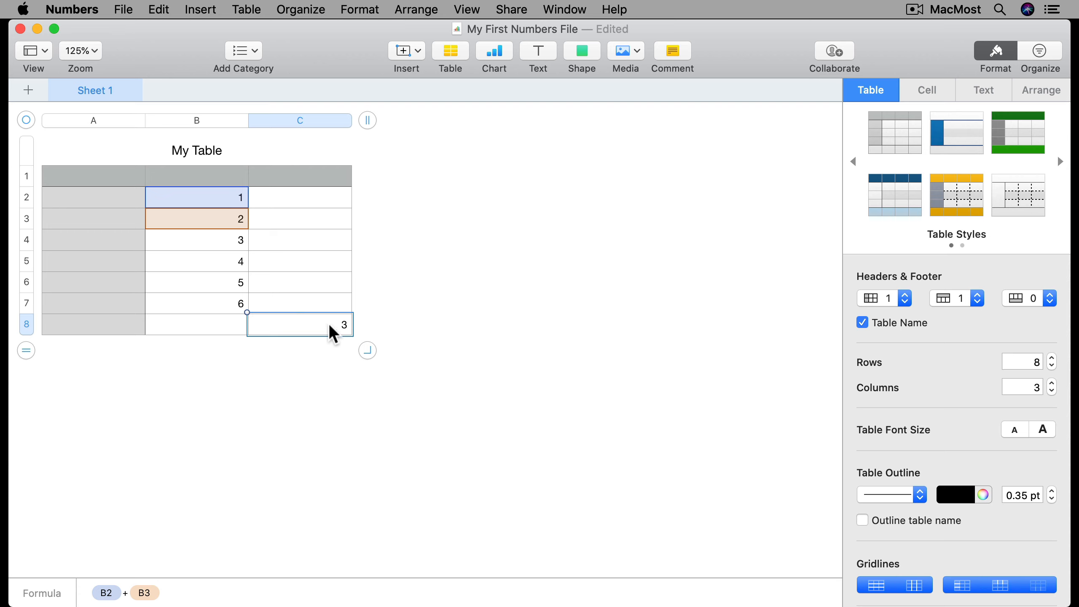
Insert a plain table without headers and reduce it to three rows and three columns
left_click(456, 57)
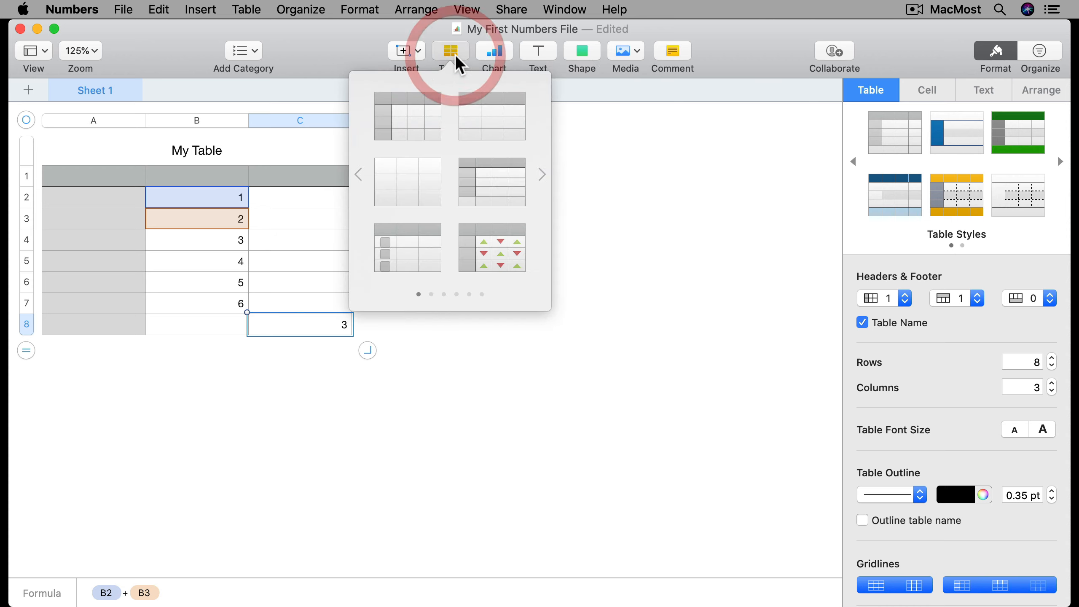
left_click(400, 190)
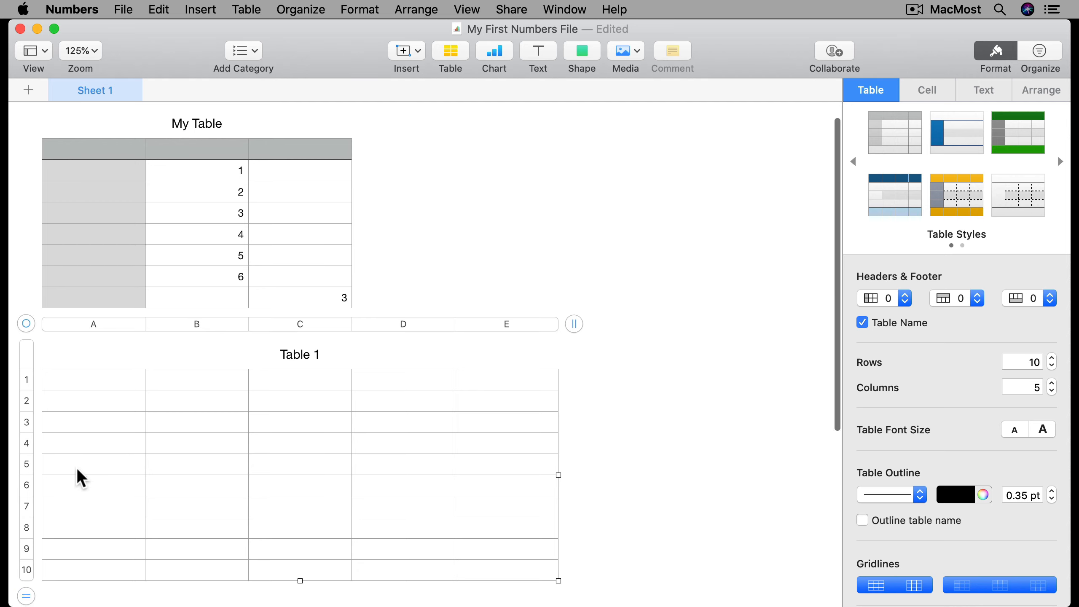
left_click_drag(24, 591, 36, 452)
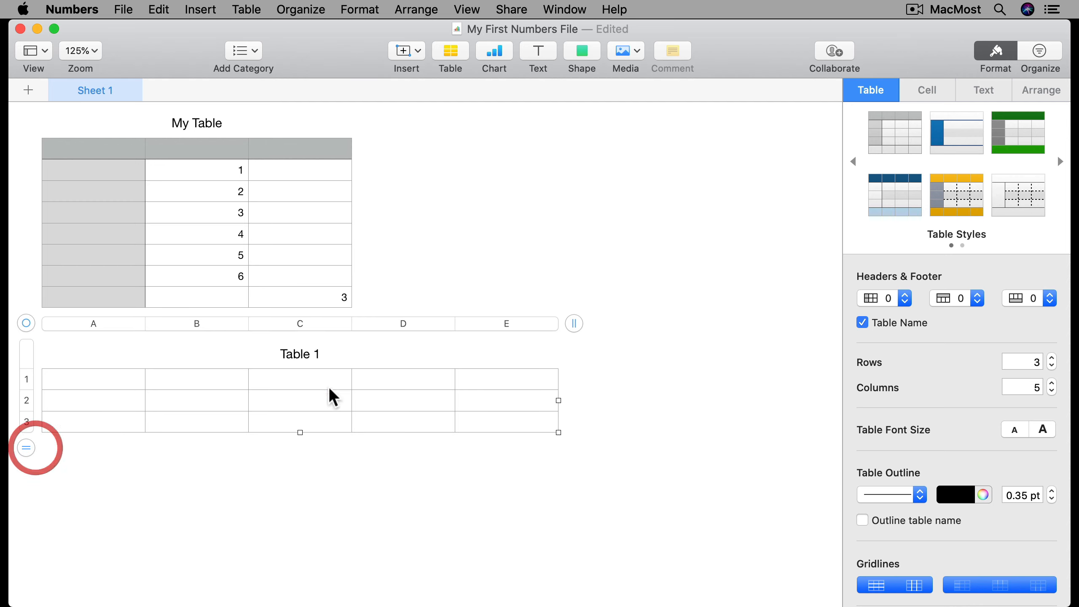
left_click_drag(567, 329, 380, 339)
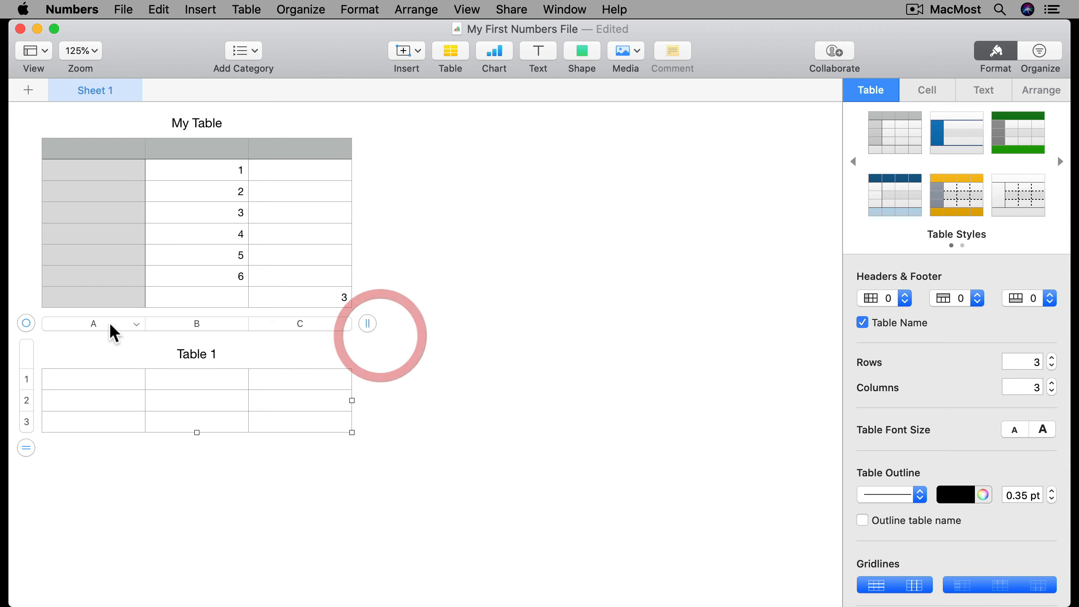
Move the new table beside My Table, to its right, and deselect it
left_click_drag(41, 323, 386, 145)
left_click(414, 242)
left_click(418, 288)
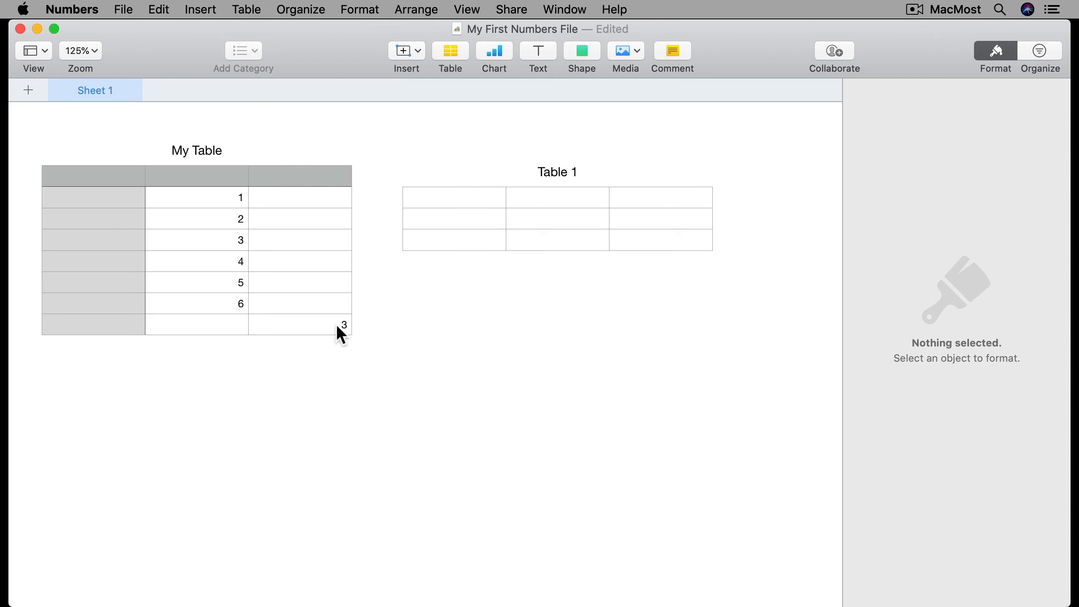
Enter a formula in cell A1 of Table 1 that adds cells B2 and B3 of My Table
left_click(486, 199)
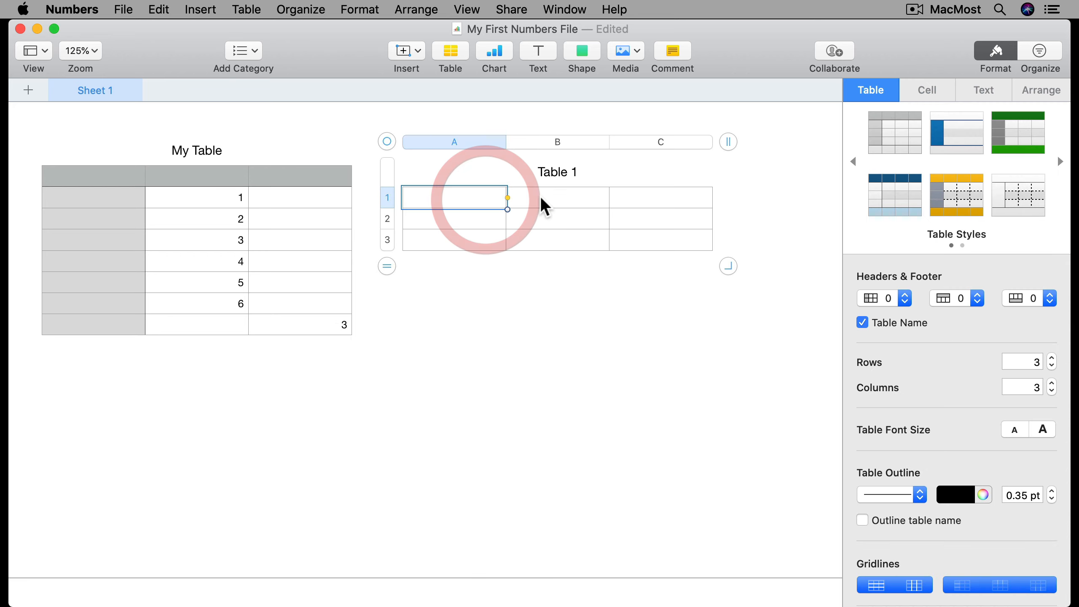
key("equal")
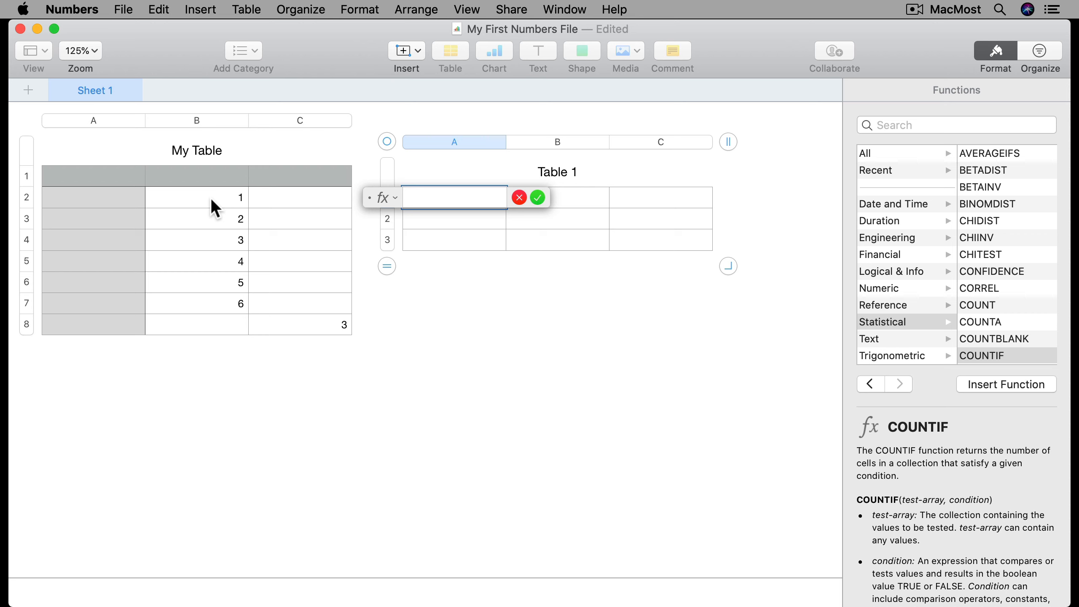
left_click(212, 201)
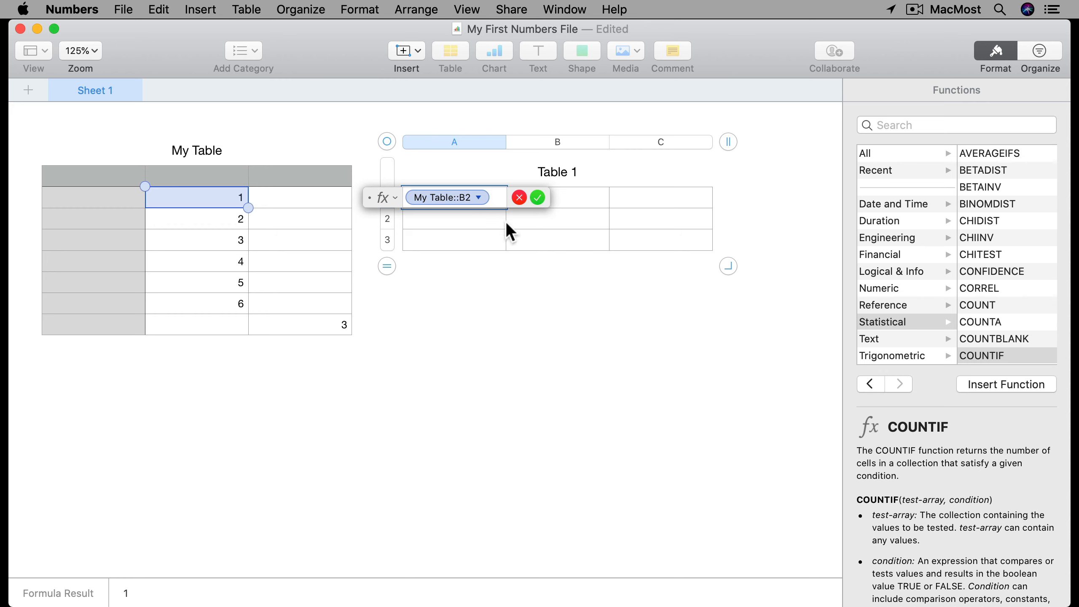
type("+")
left_click(210, 220)
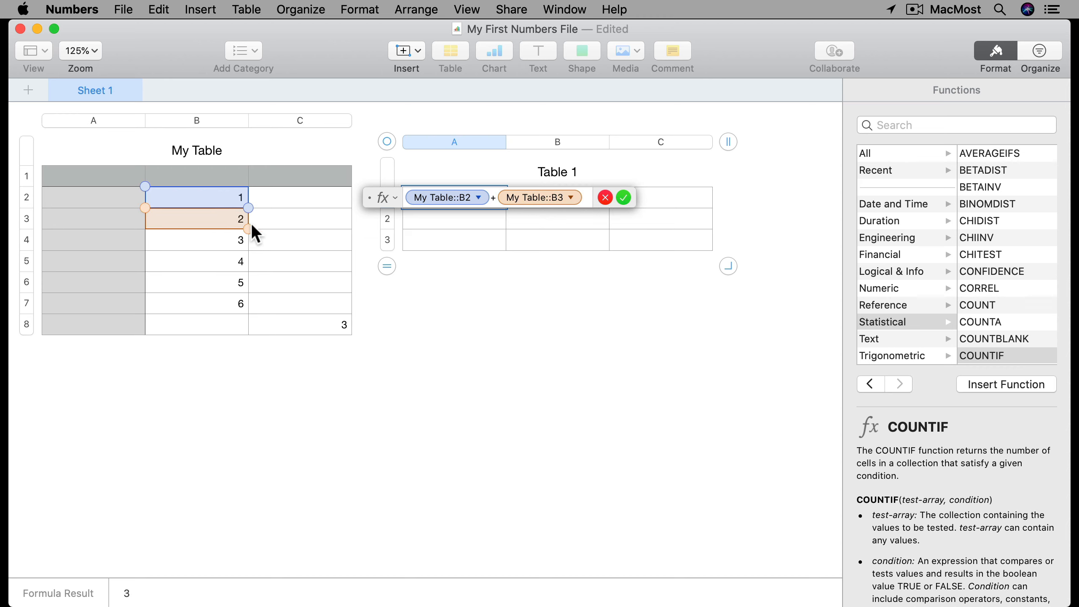
left_click(624, 198)
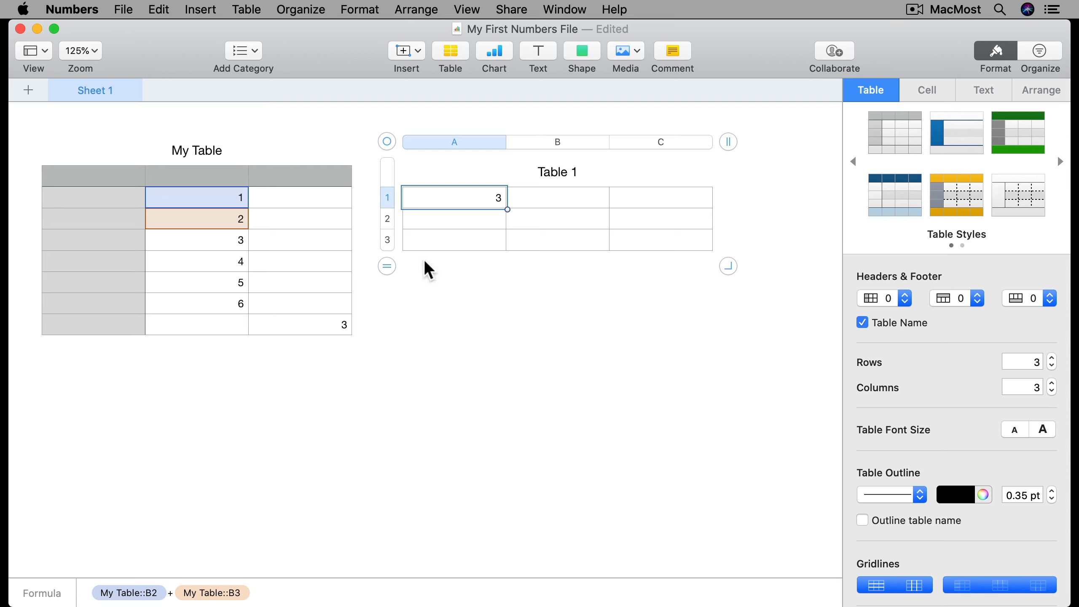
Enter 99 in cell B2 of Table 1, and in C2 add that cell to B2 of My Table
left_click(539, 225)
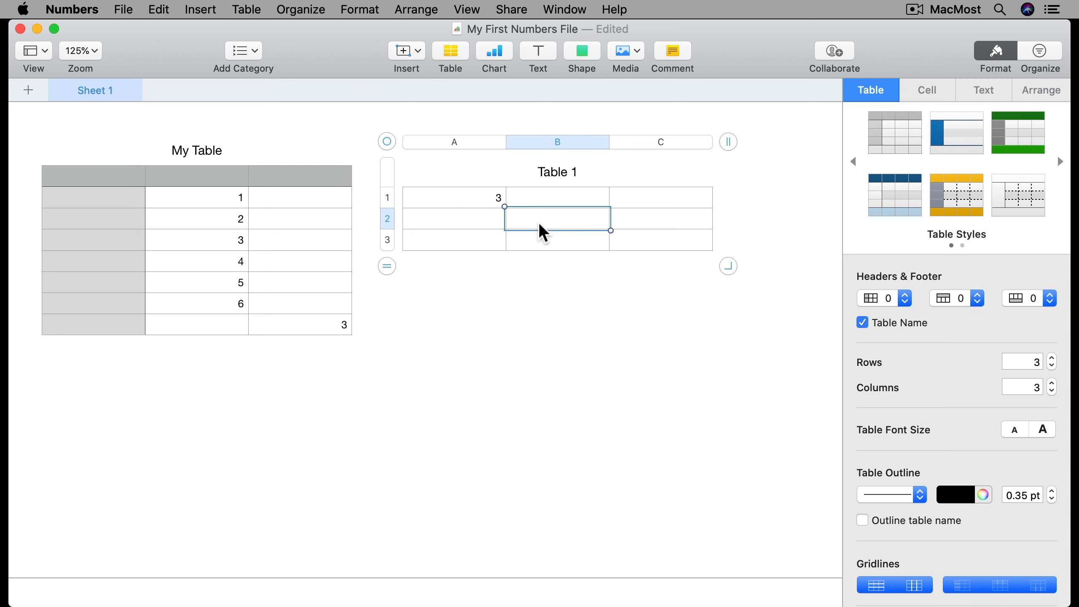
type("99")
key("Return")
left_click(671, 224)
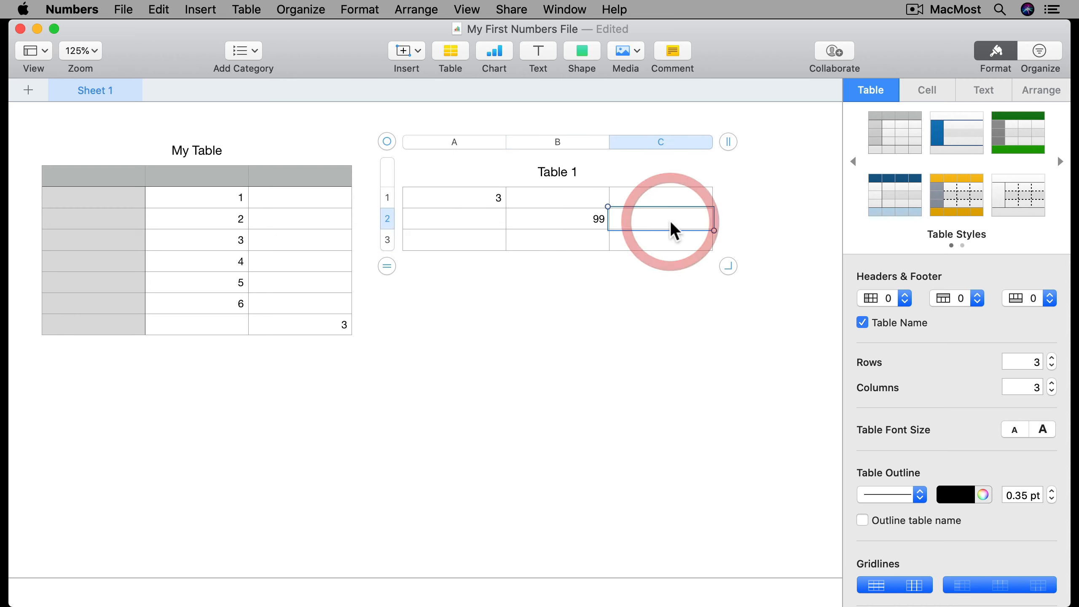
type("=")
left_click(549, 219)
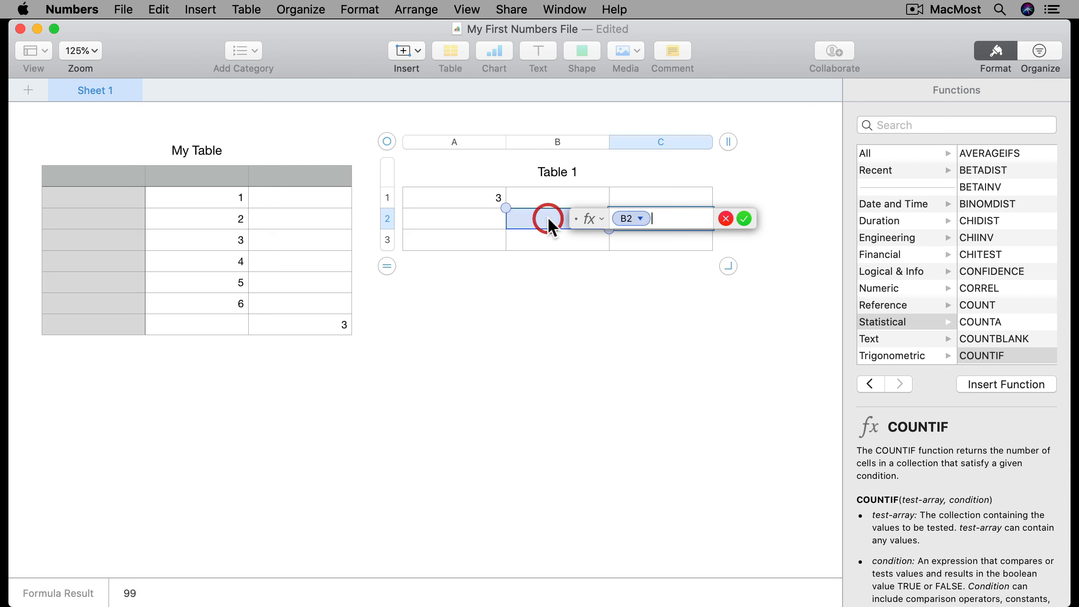
type("+")
left_click(237, 198)
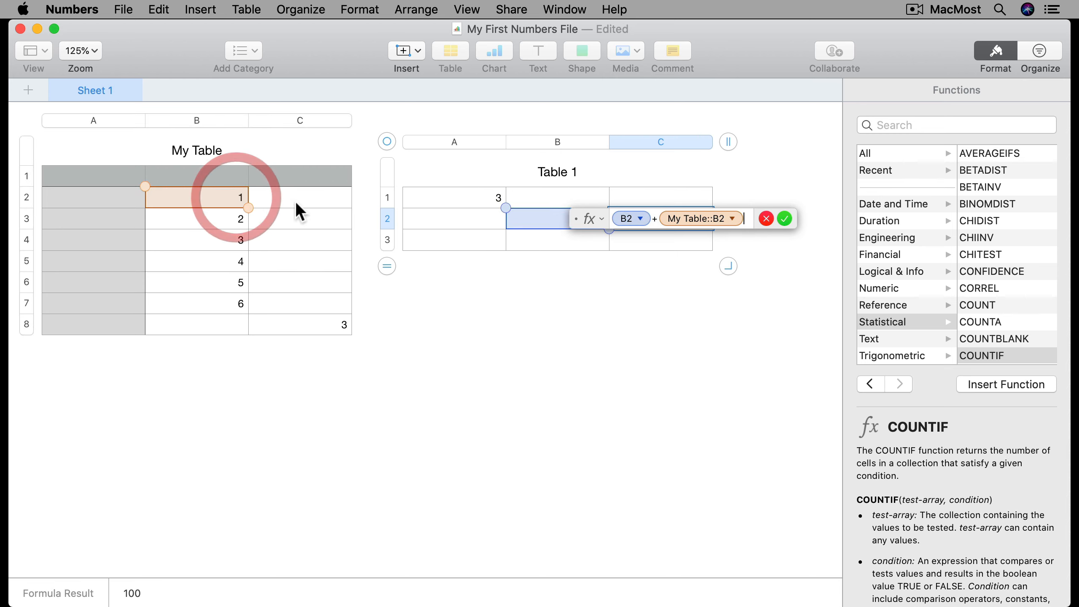
left_click(786, 219)
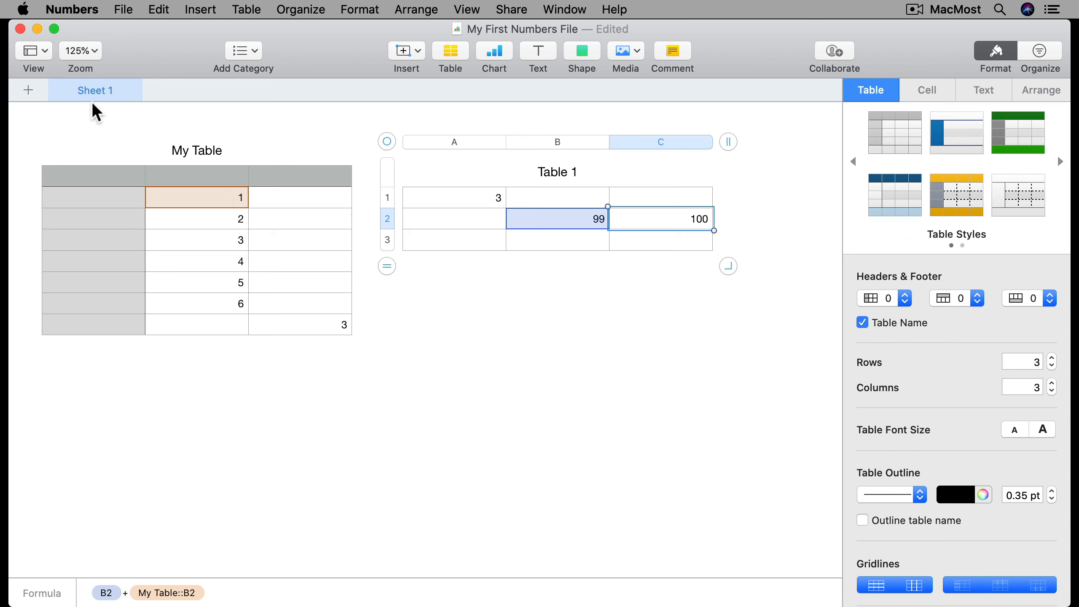
Add a second sheet and enter 400 in cell B2 of its table
left_click(28, 90)
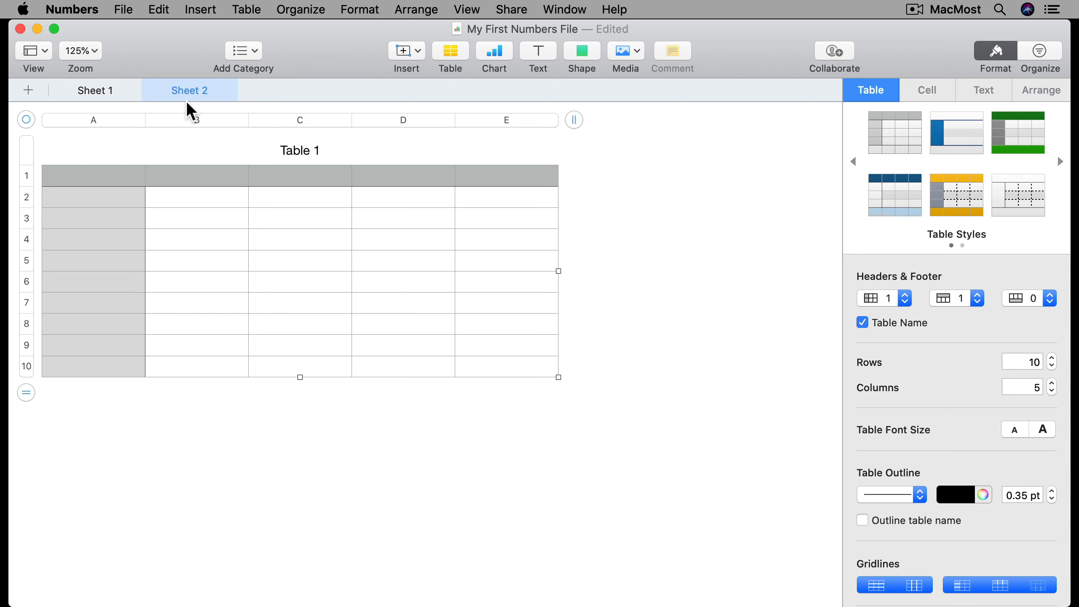
left_click(210, 199)
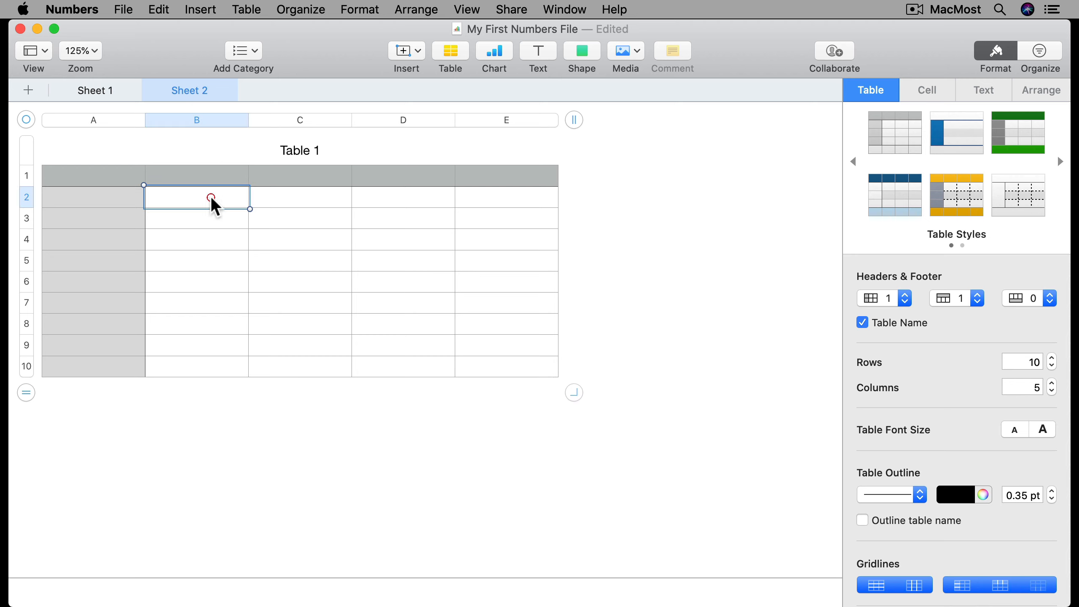
type("400")
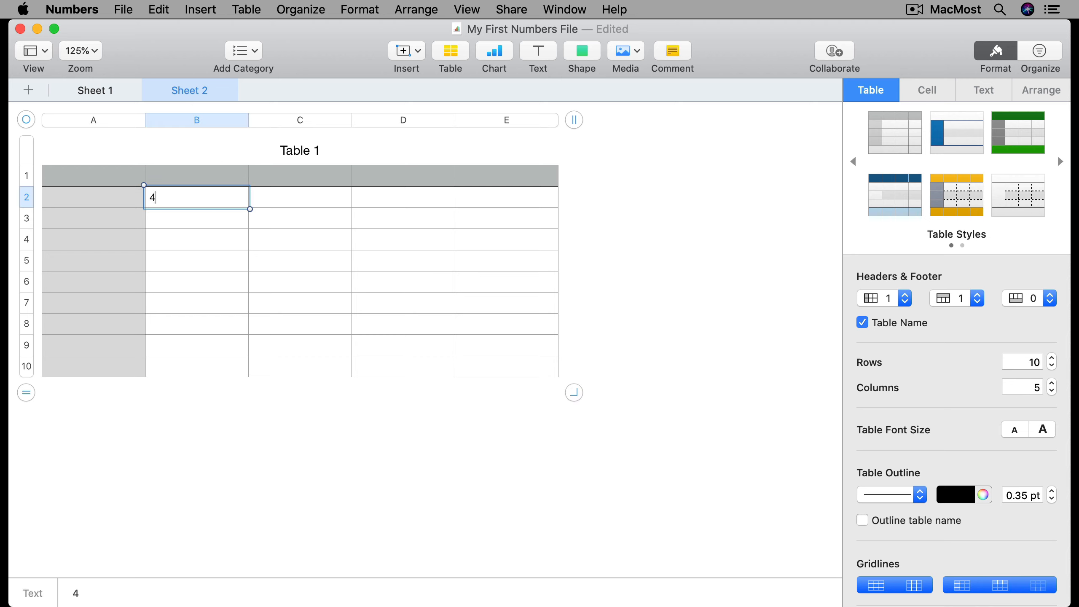
key("Return")
In cell C3 of Sheet 1's Table 1, enter a formula adding its own B2, My Table's B3 and B2 of Sheet 2's Table 1
left_click(103, 90)
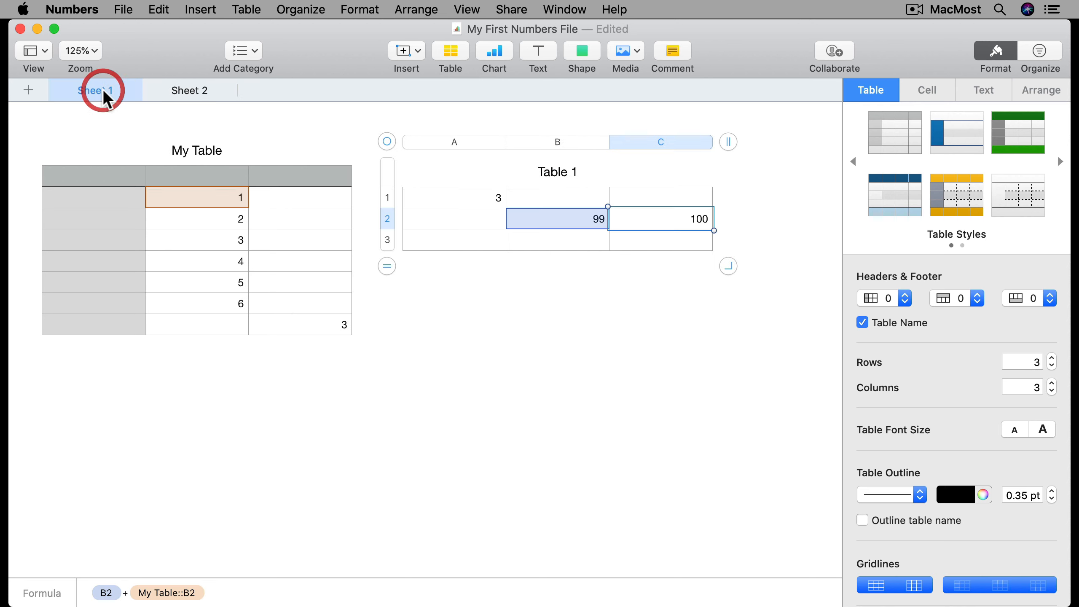
left_click(644, 237)
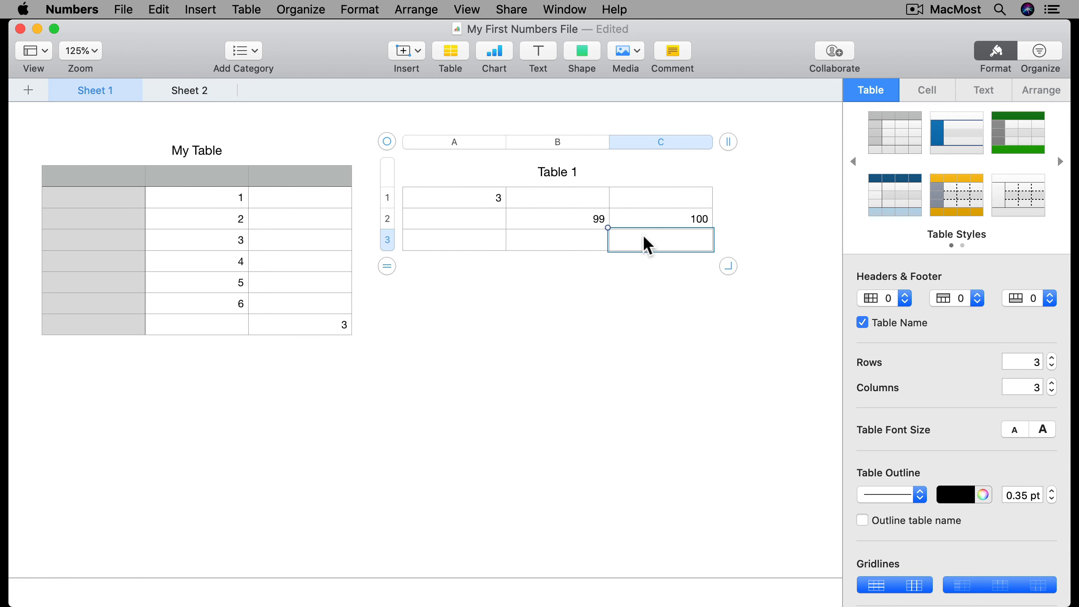
key("=")
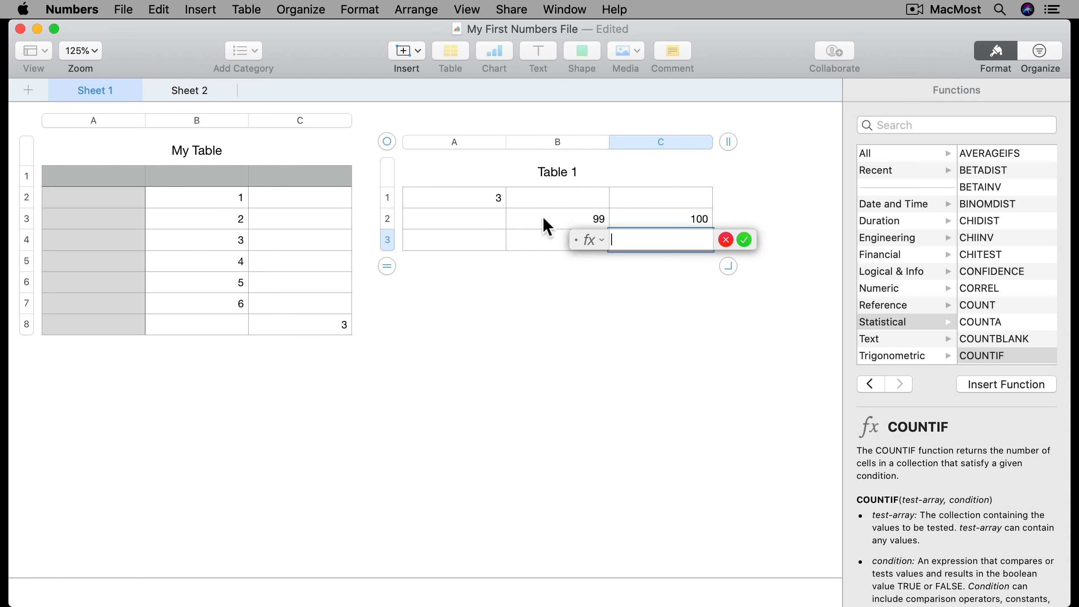
left_click(526, 214)
type("+")
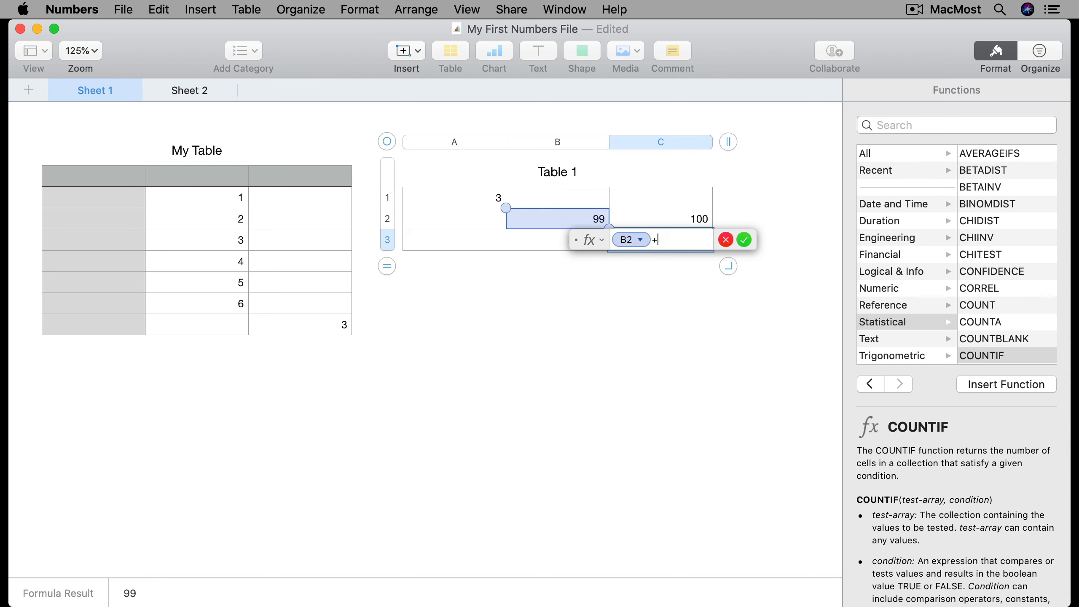
left_click(220, 220)
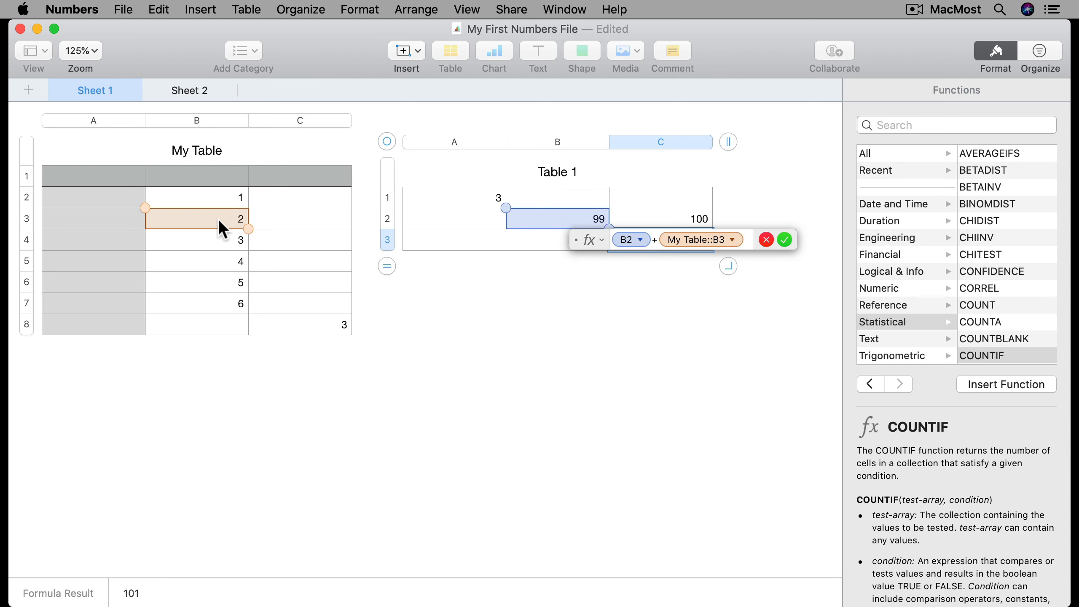
type("+")
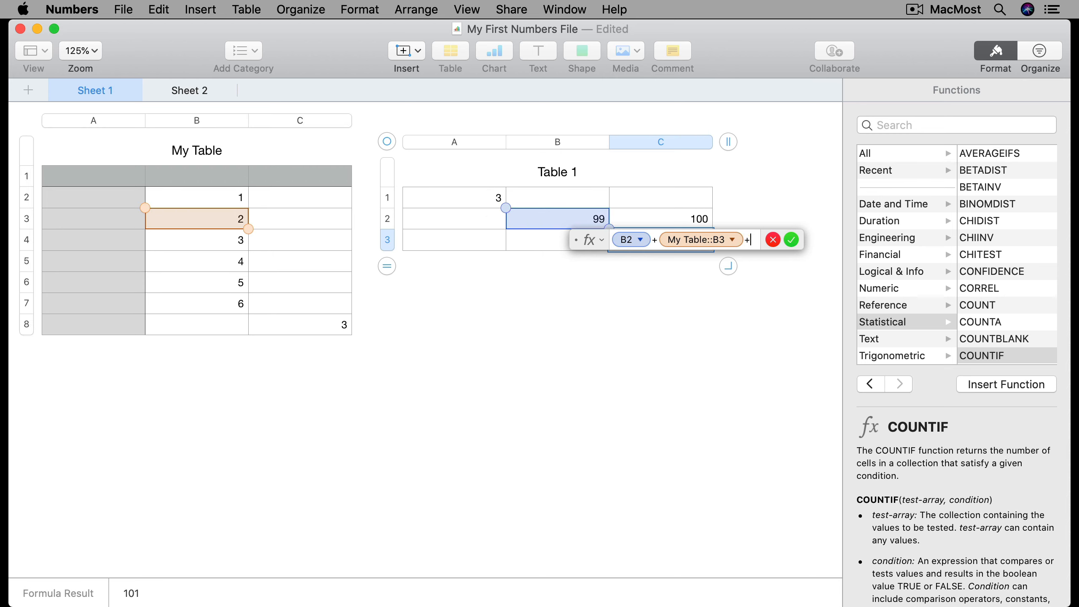
left_click(184, 89)
left_click_drag(582, 249, 232, 408)
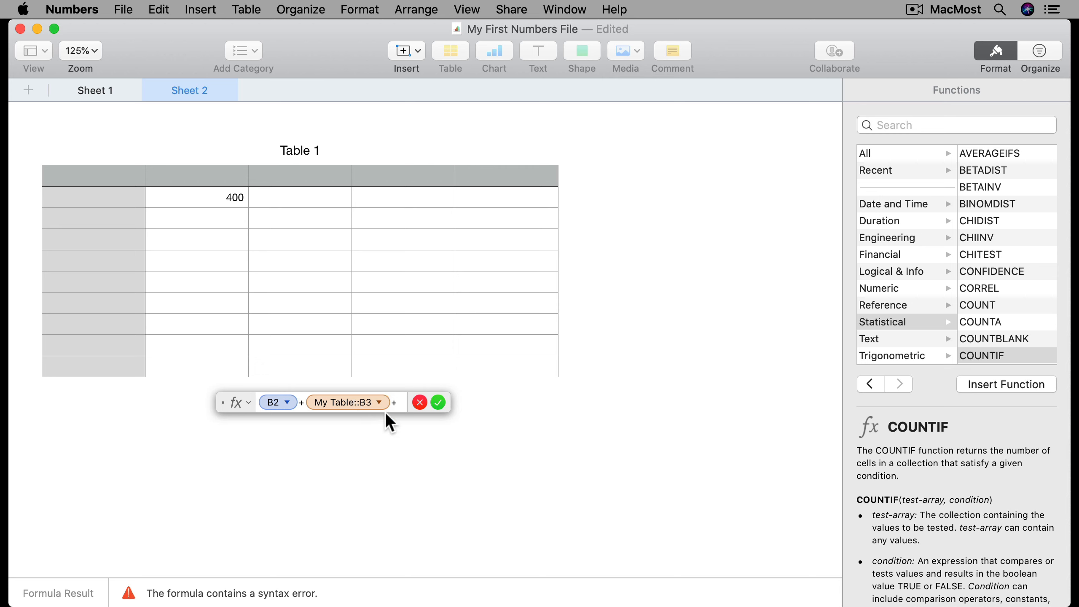
left_click(224, 207)
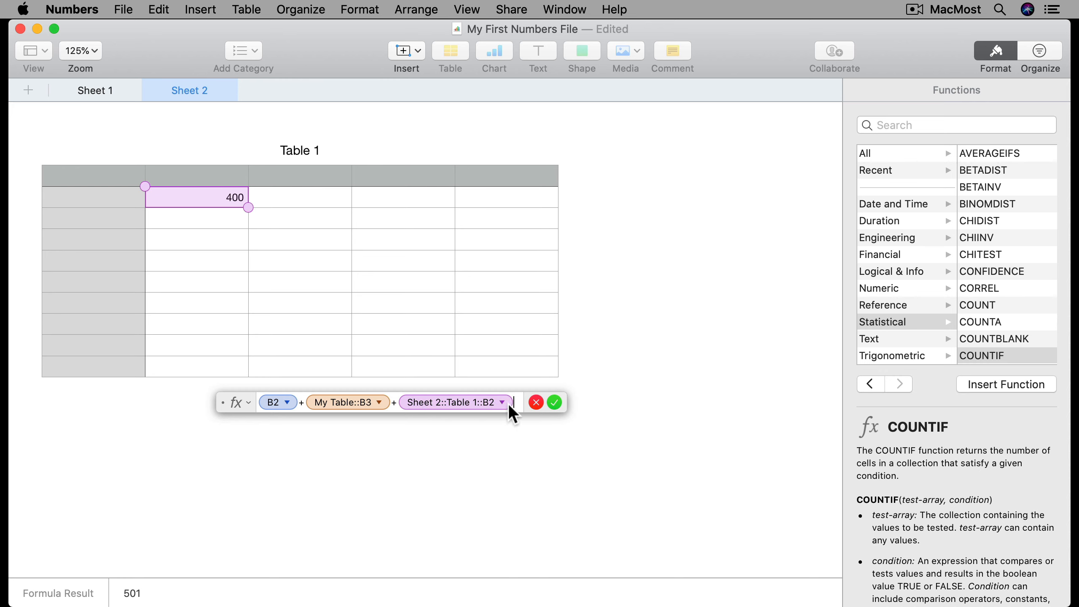
left_click(554, 403)
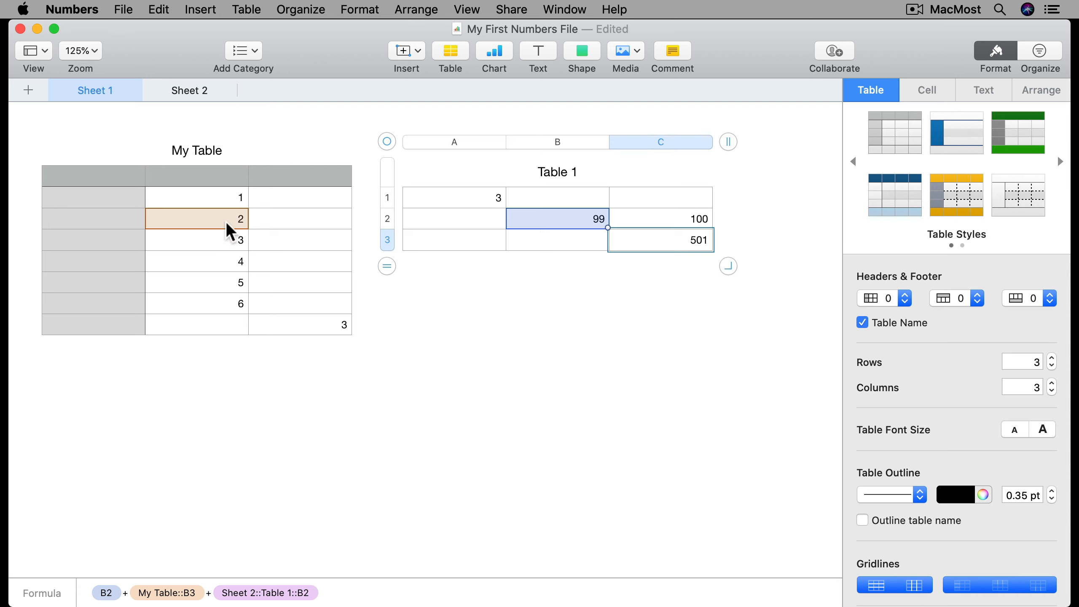
left_click(193, 91)
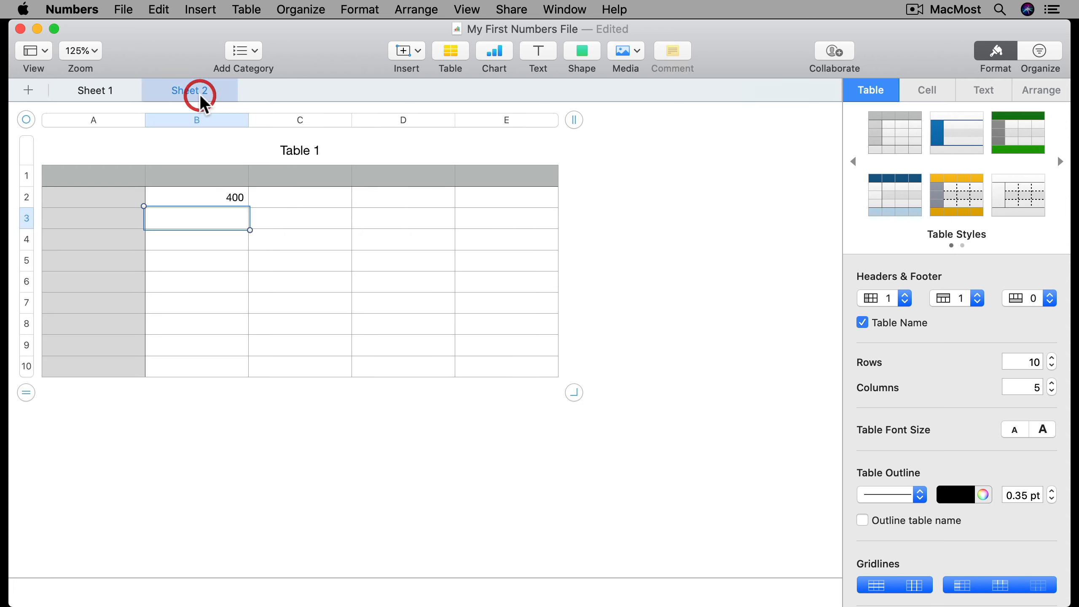
left_click(108, 92)
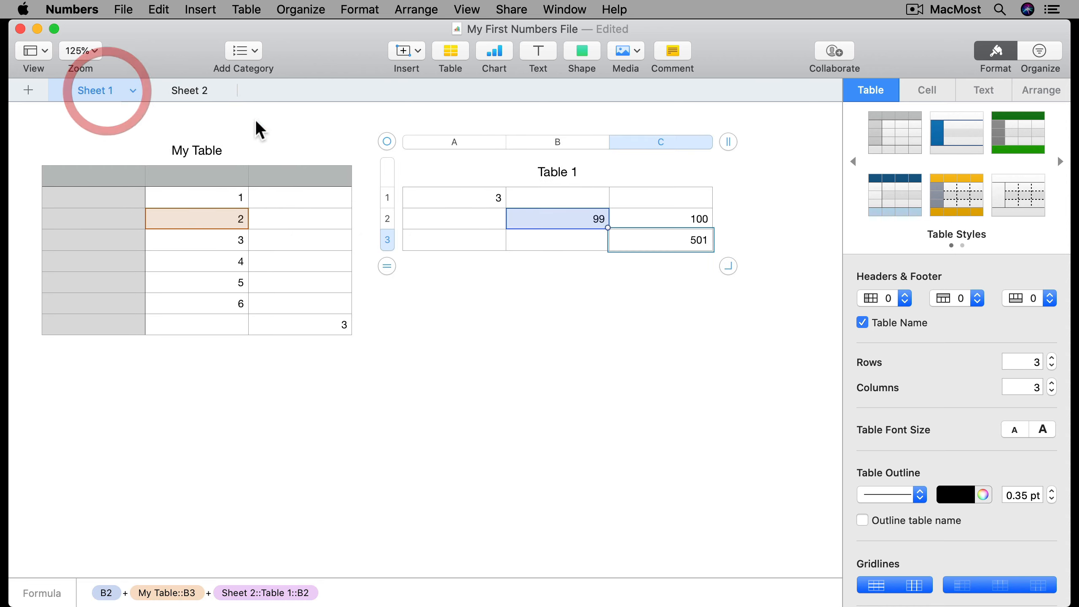
Clear the contents of cells C3, C2, B2 and A1 in Sheet 1's Table 1
left_click(593, 298)
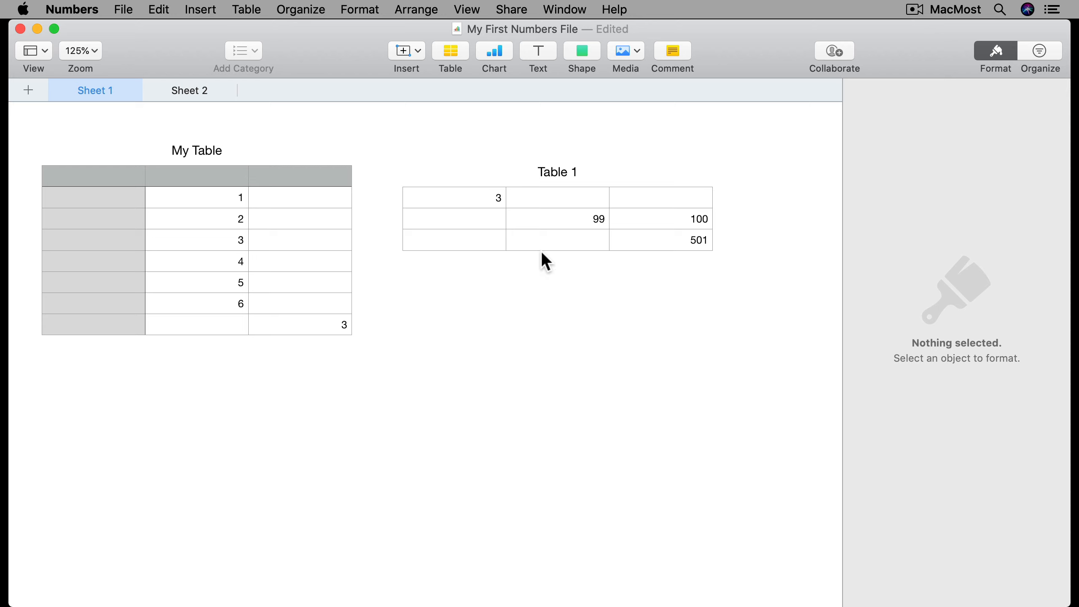
left_click(473, 225)
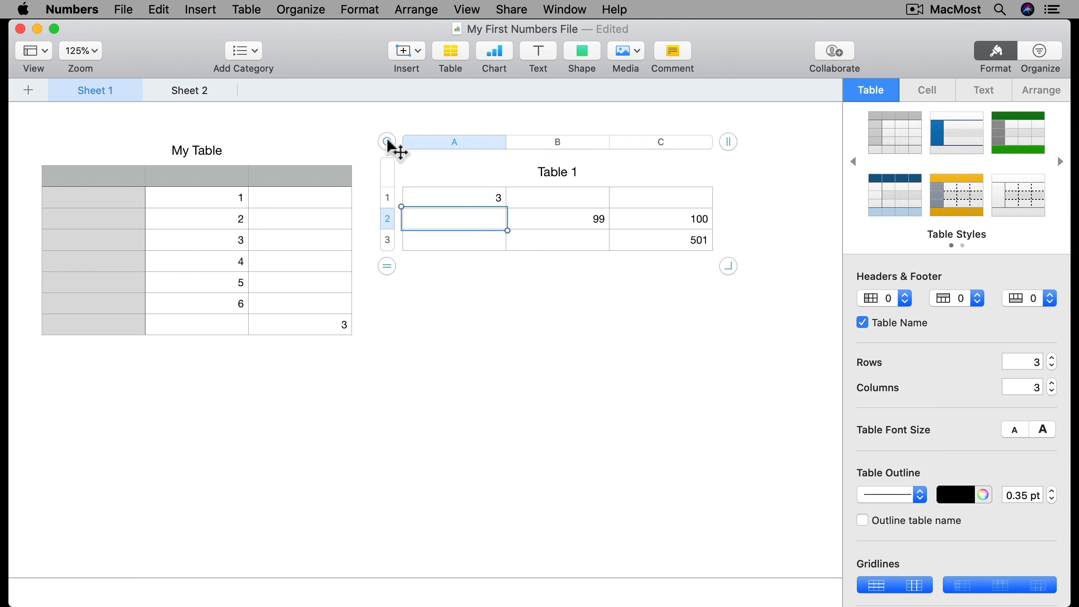
left_click(667, 234)
key("Delete")
left_click(666, 216)
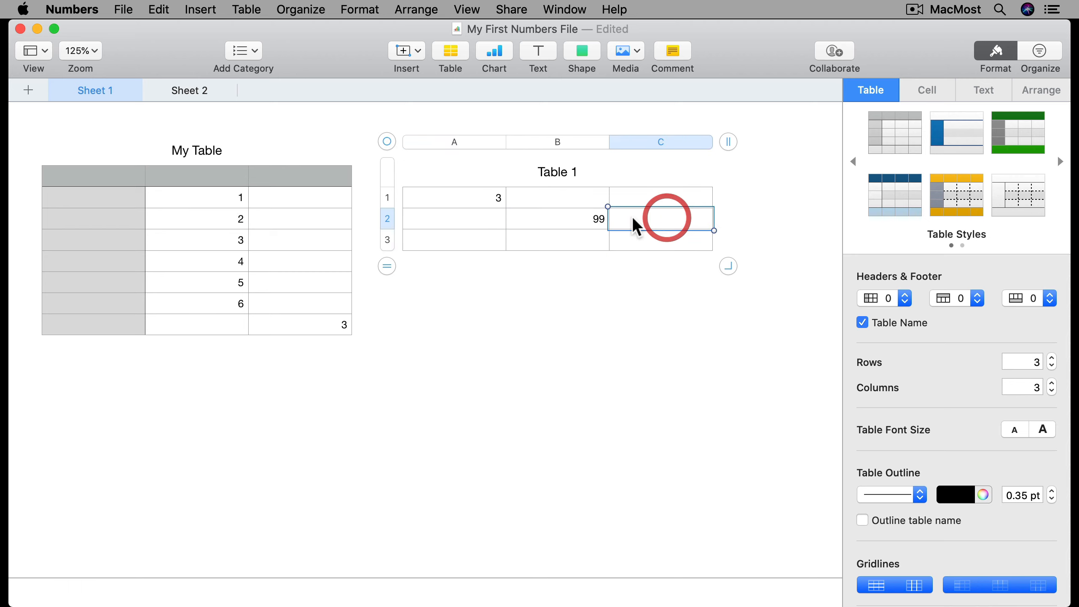
key("Delete")
left_click(593, 217)
key("Delete")
left_click(493, 196)
key("Delete")
Replace the numbers in cells B2 and B3 of My Table with Apple
left_click(218, 197)
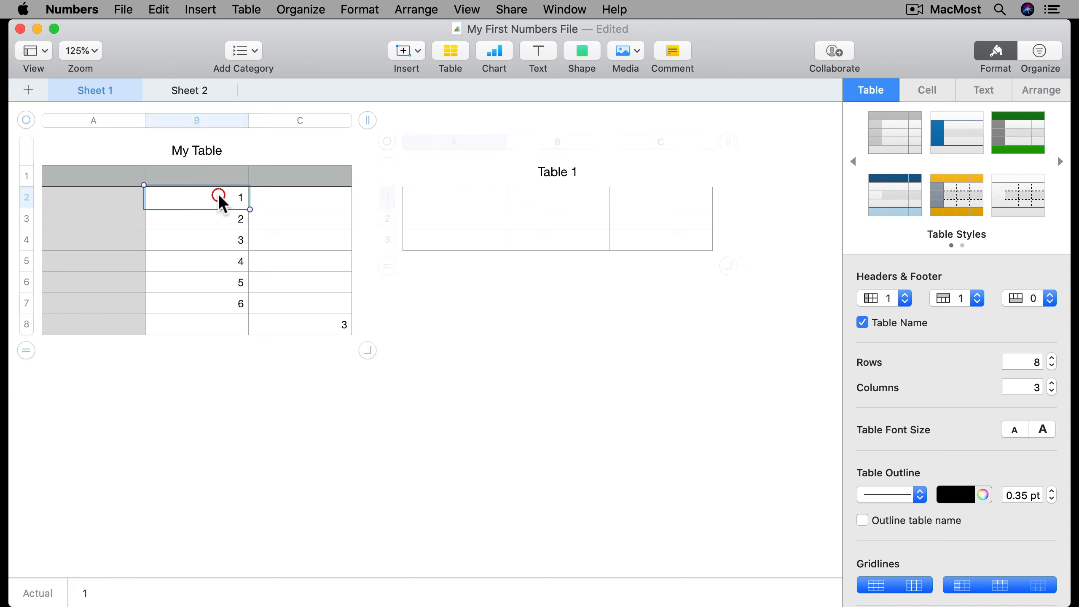
type("Apple")
key("Return")
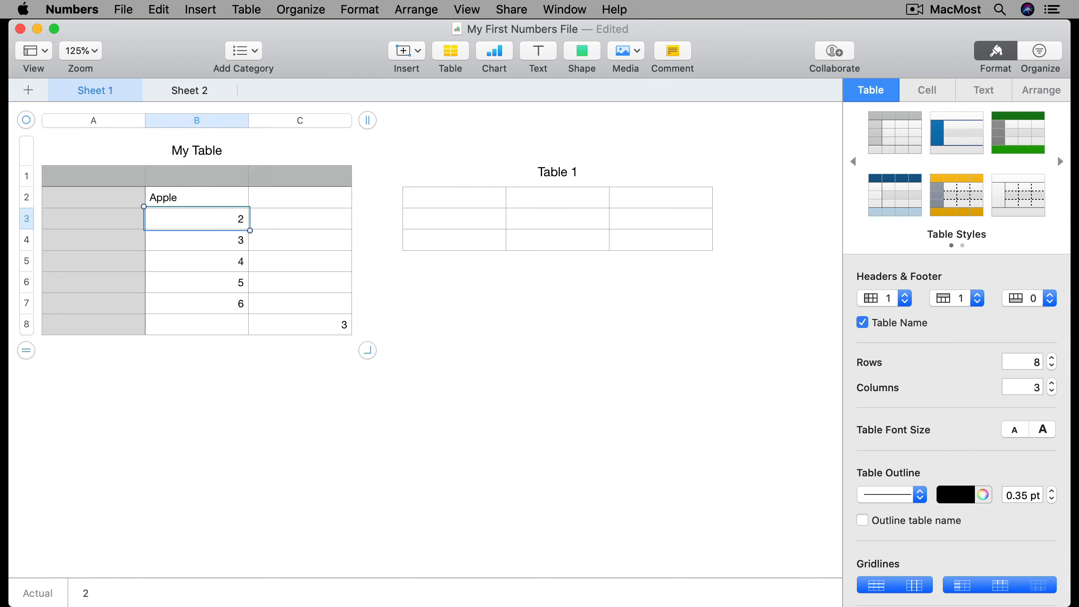
type("Apple")
key("Return")
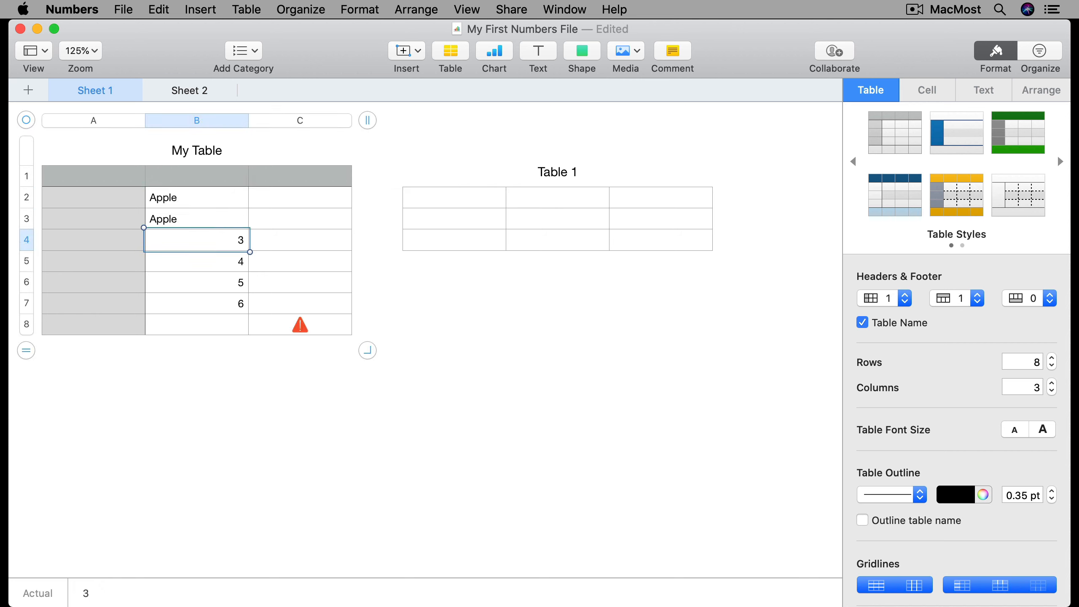
Copy Apple into cells B4, B6, B7 and B8 of My Table, and clear the formula in C8
key("Up")
key("super+c")
key("Down")
key("super+v")
key("Down")
key("Down")
key("super+v")
key("Down")
key("super+v")
key("Down")
key("super+v")
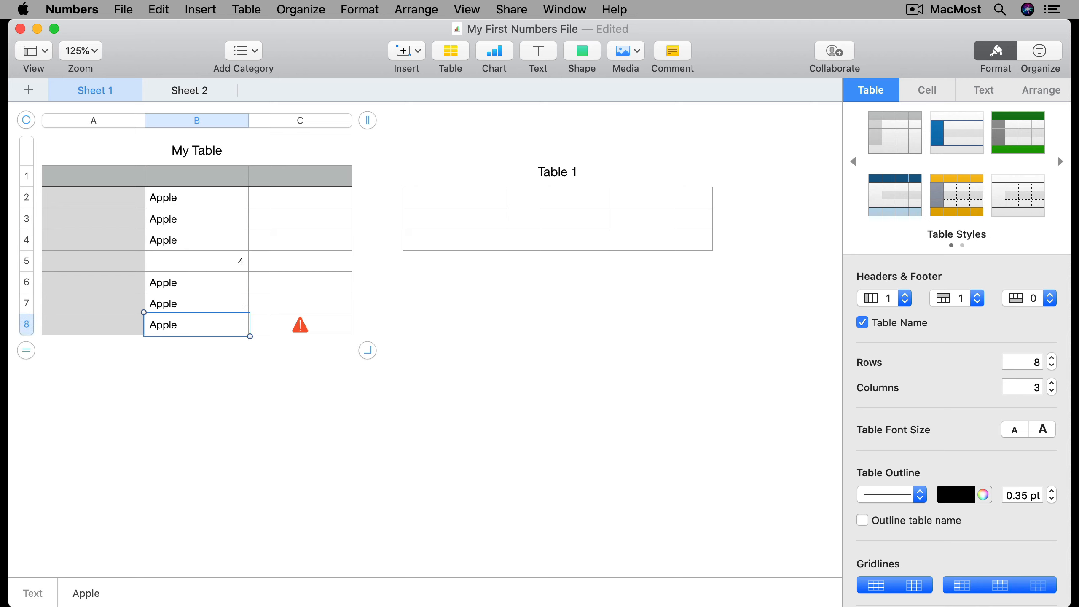
key("Right")
Enter Orange in cell B5 of My Table
left_click(185, 253)
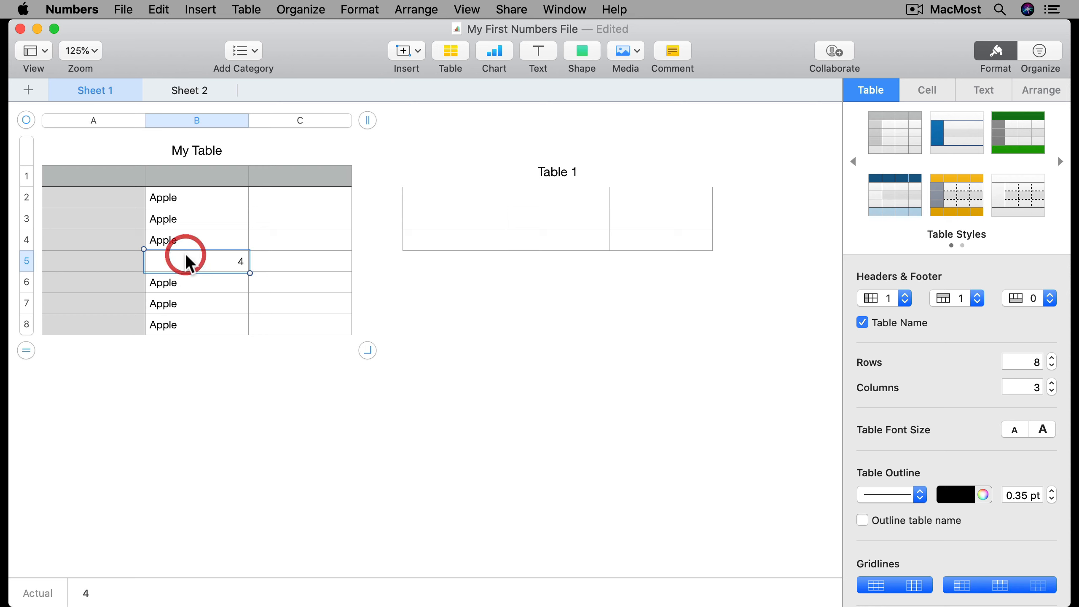
type("0range")
key("Return")
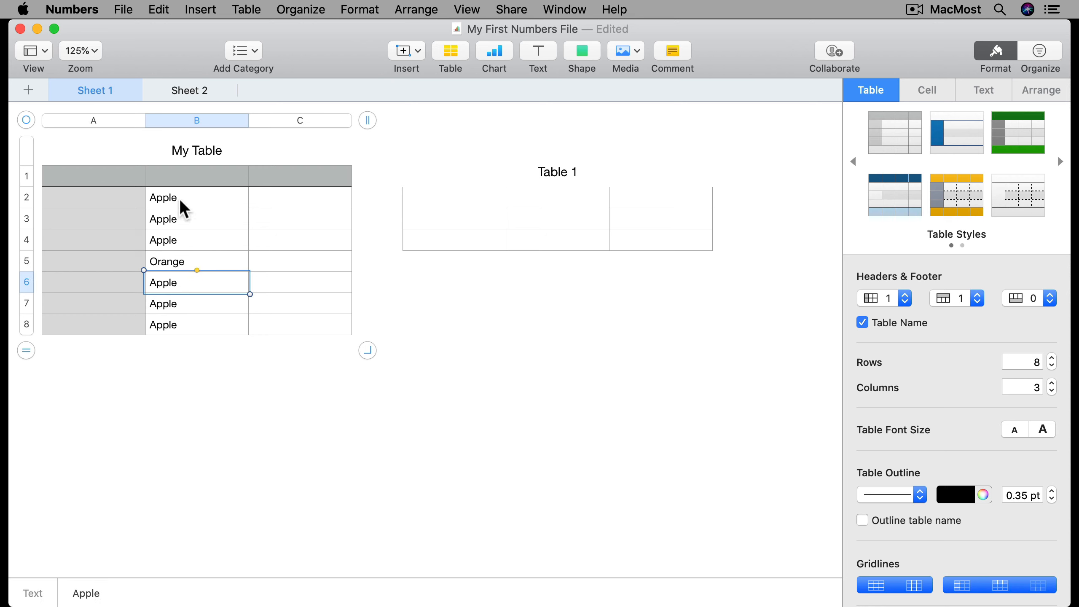
Try a COUNTIF formula in cell B1 of Table 1 that counts "apple" in My Table's column B, and clear it again
left_click(285, 200)
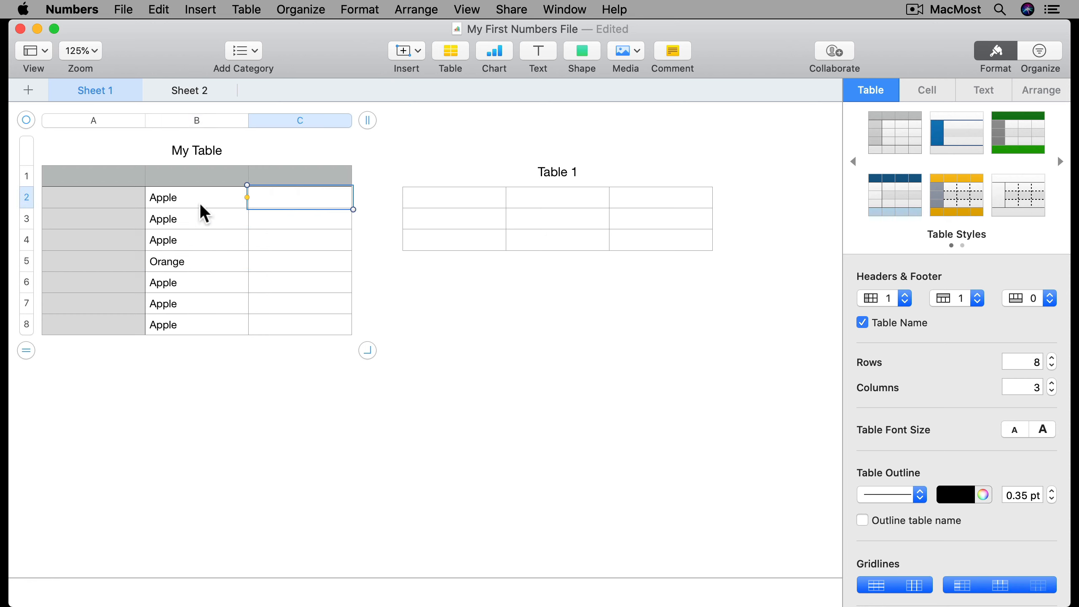
left_click(434, 199)
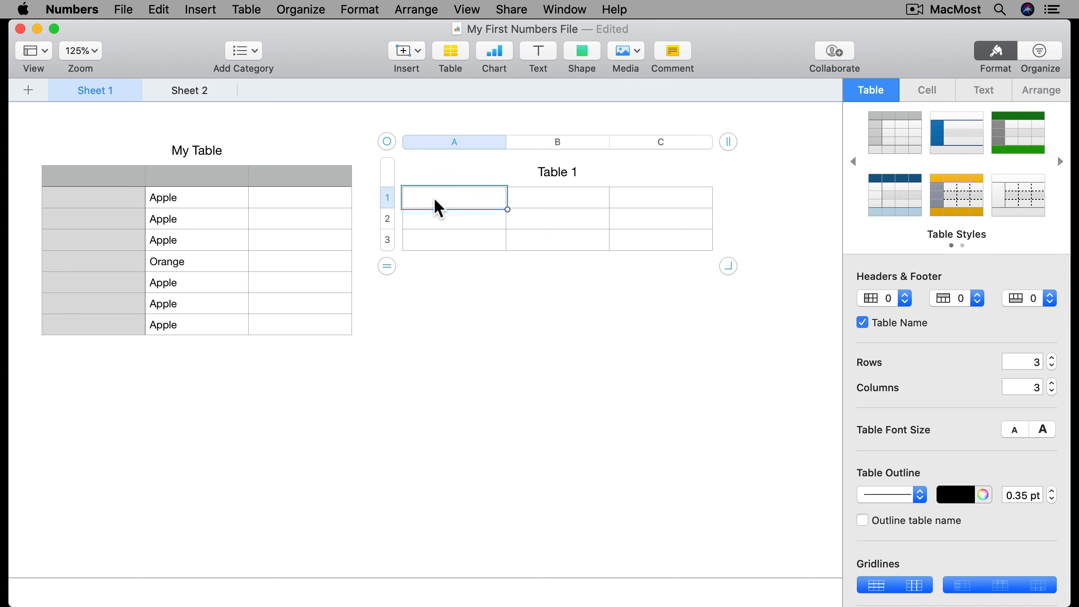
left_click(562, 205)
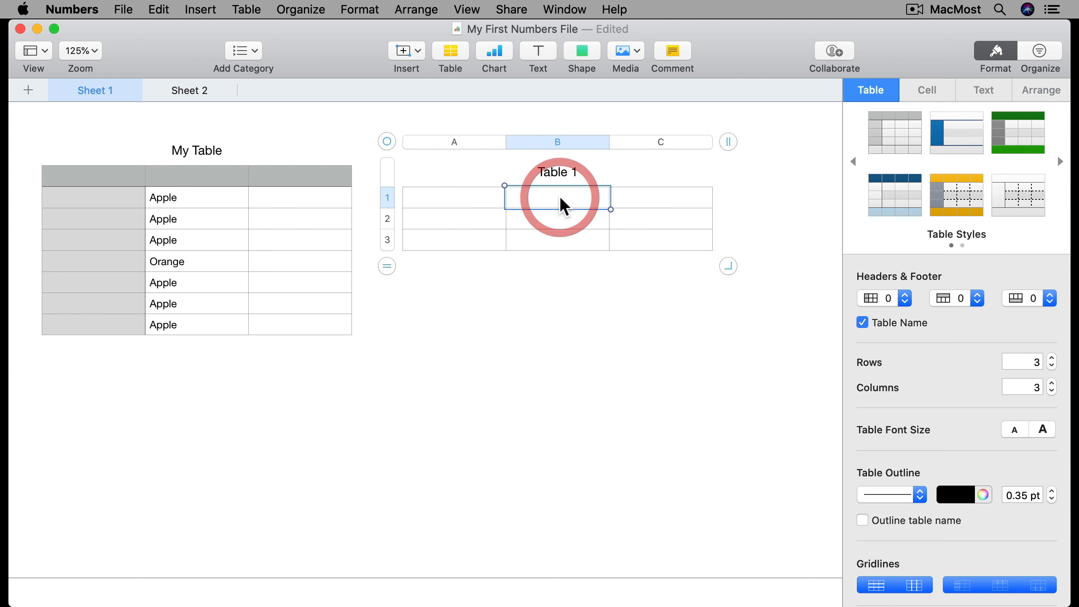
type("=COUNTIF")
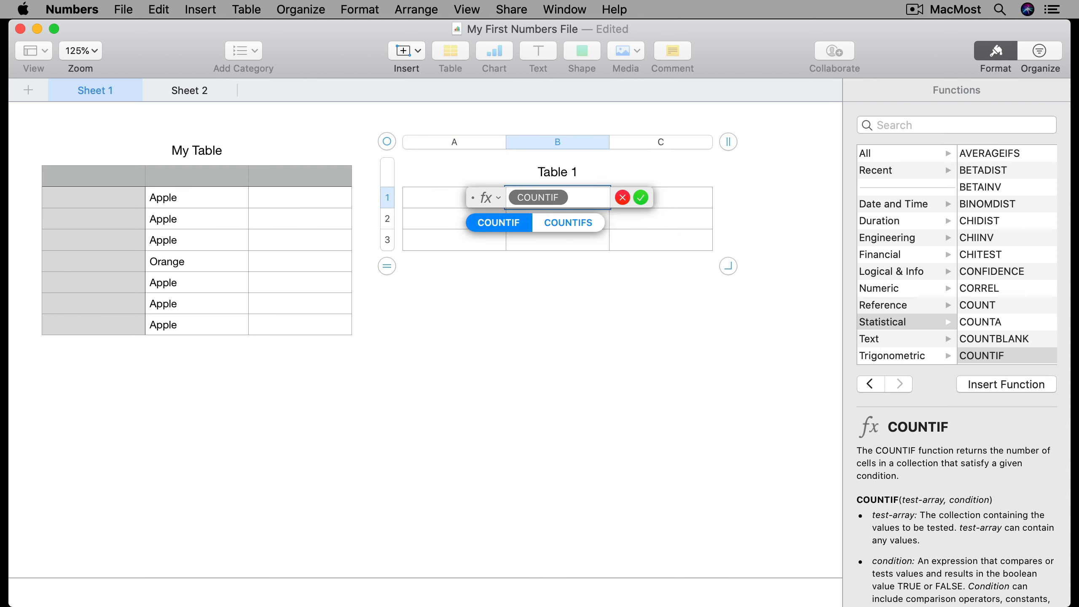
type("(")
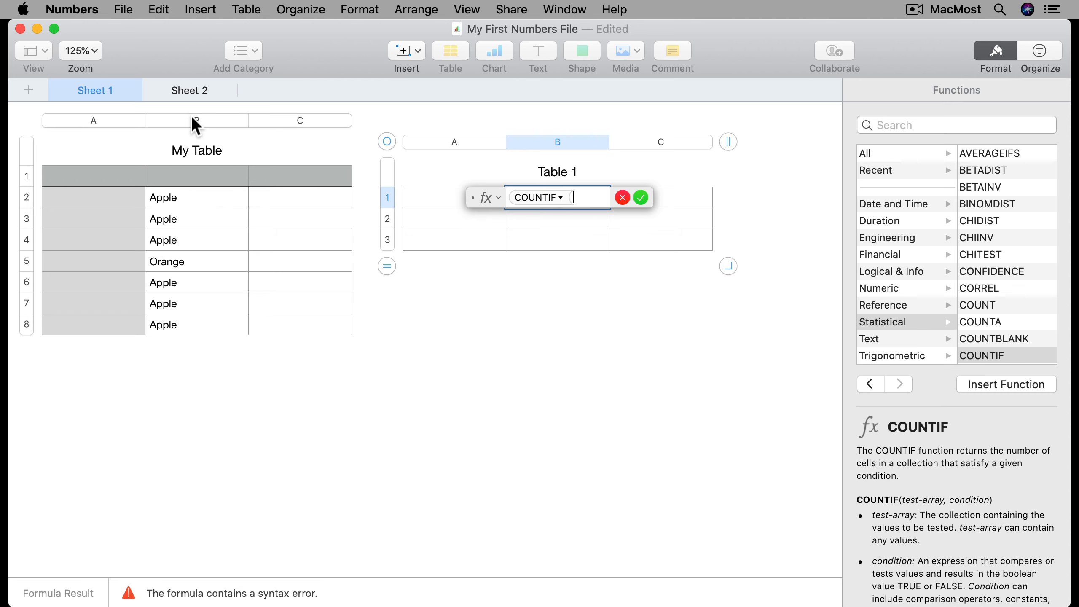
left_click(193, 121)
type(",")
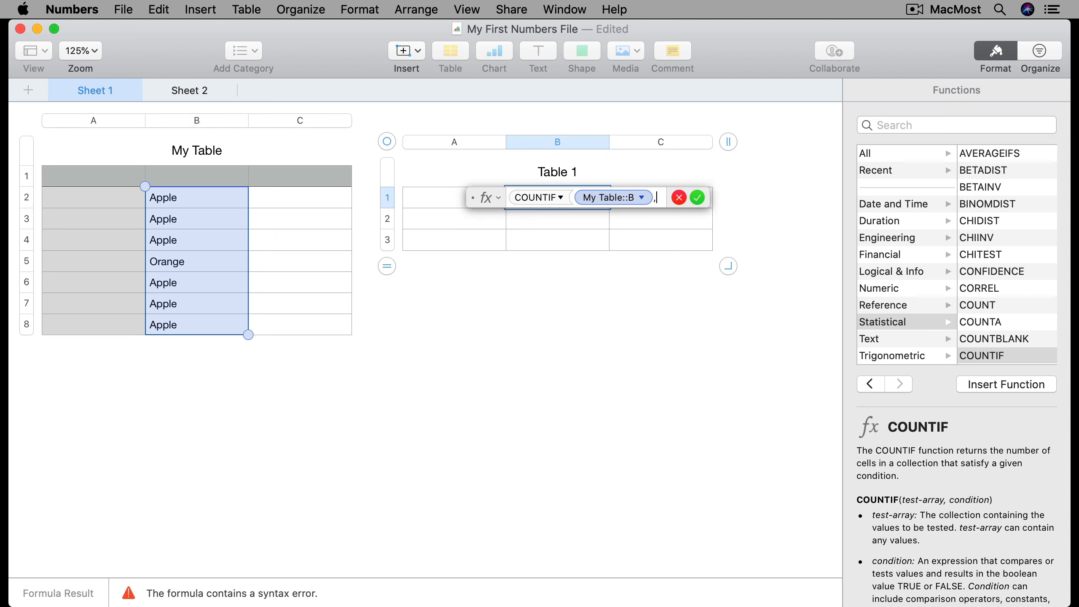
type("\"apple\")")
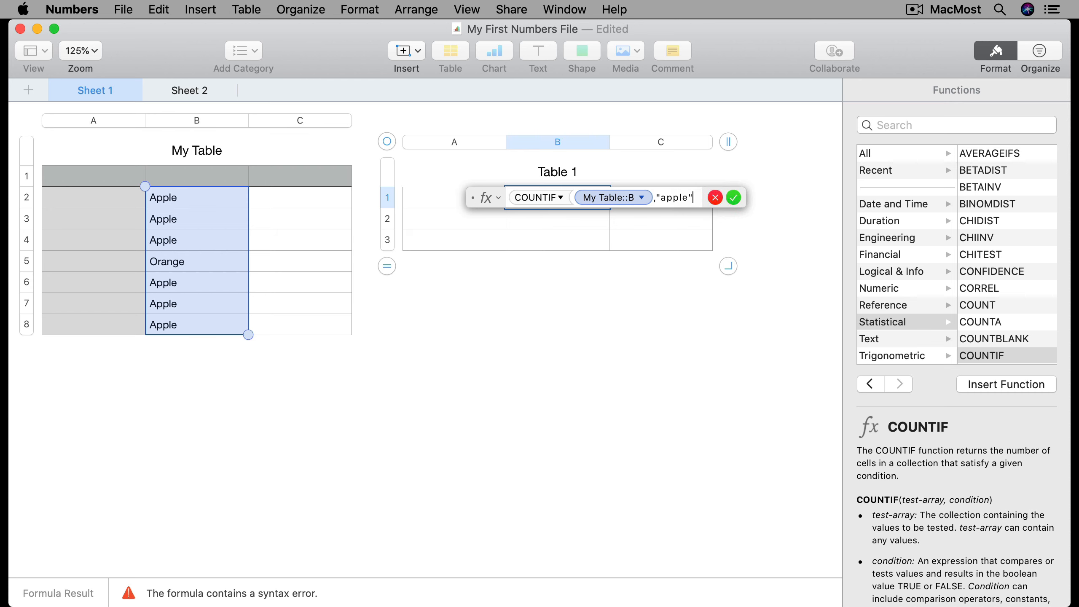
key("Return")
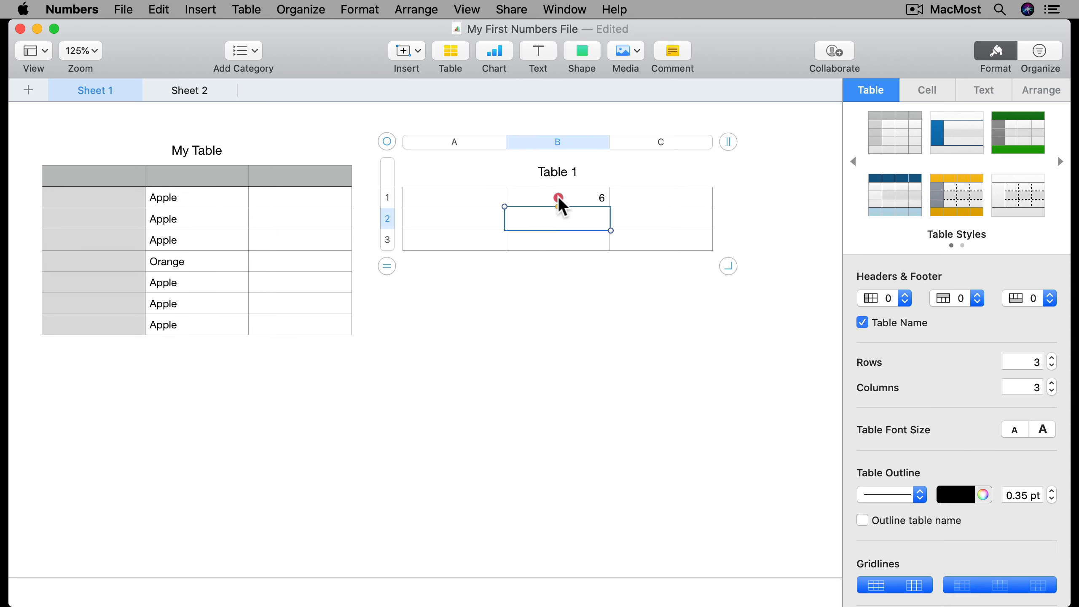
left_click(558, 199)
key("Delete")
Enter Apple in cell A1 of Table 1
left_click(482, 193)
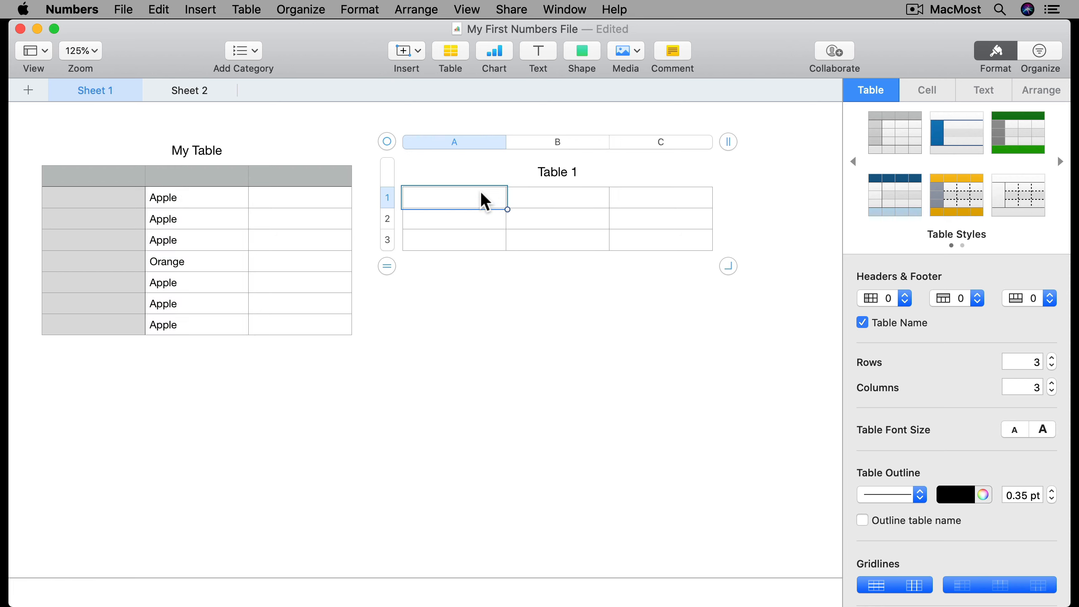
type("Apple")
key("Return")
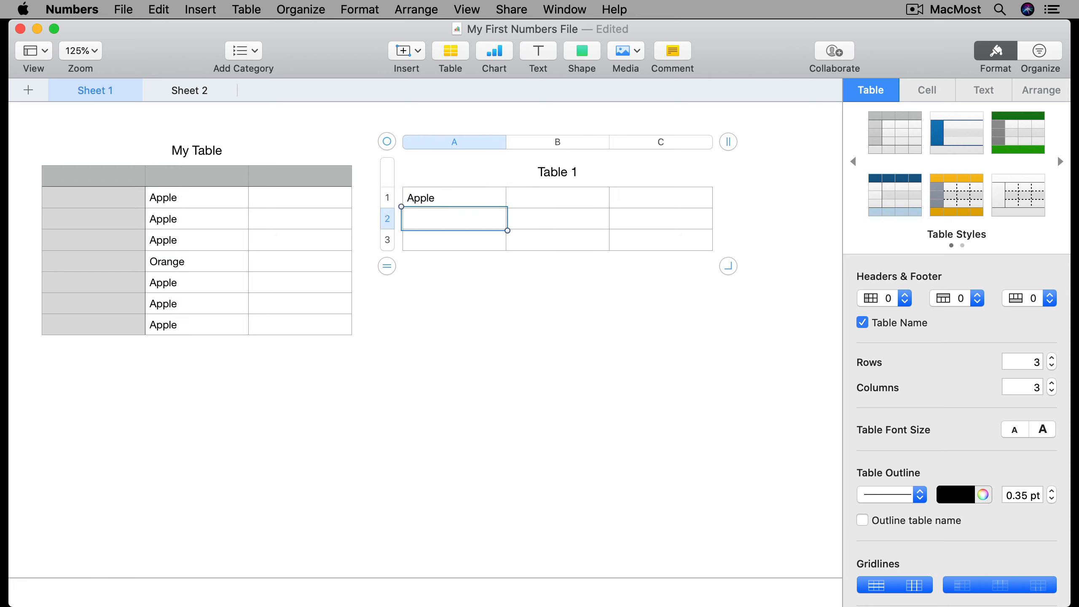
In cell B1 of Table 1, enter a COUNTIF formula that tests My Table's column B against cell A1
left_click(570, 192)
key("equal")
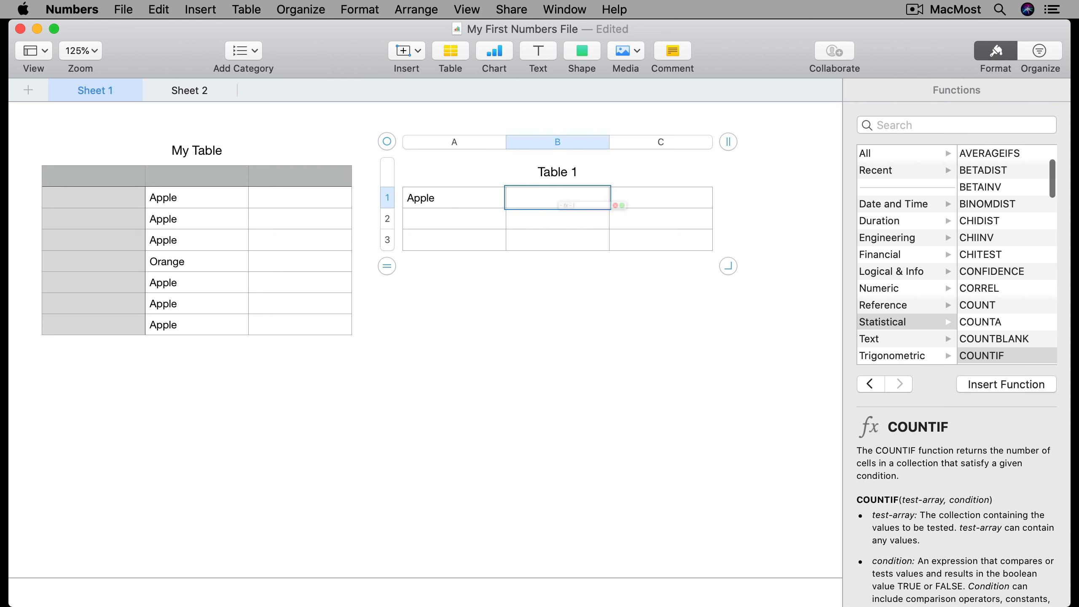
type("COUNTIF")
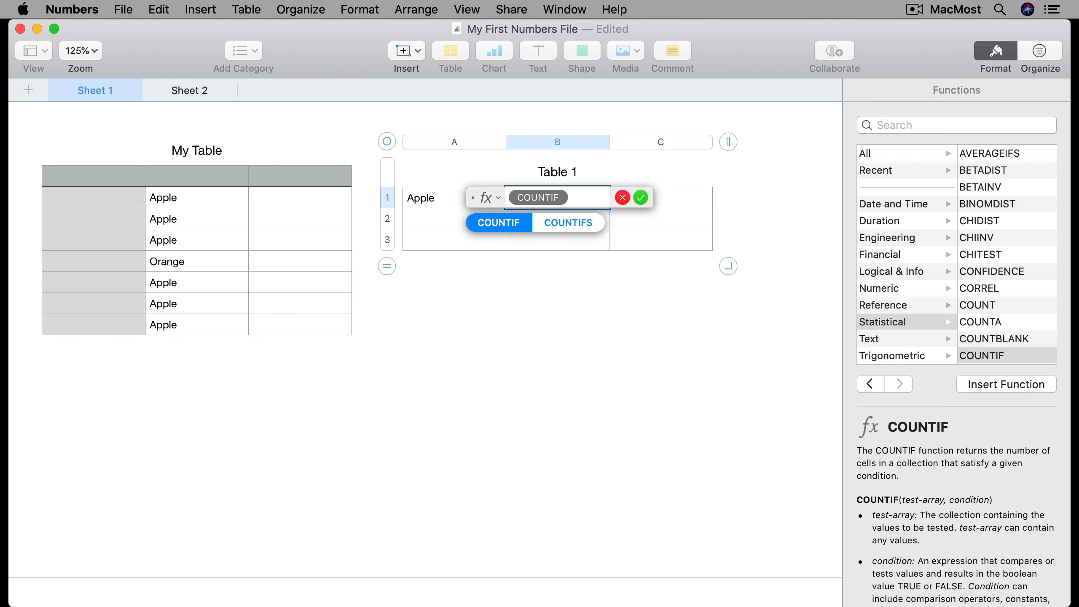
type("(")
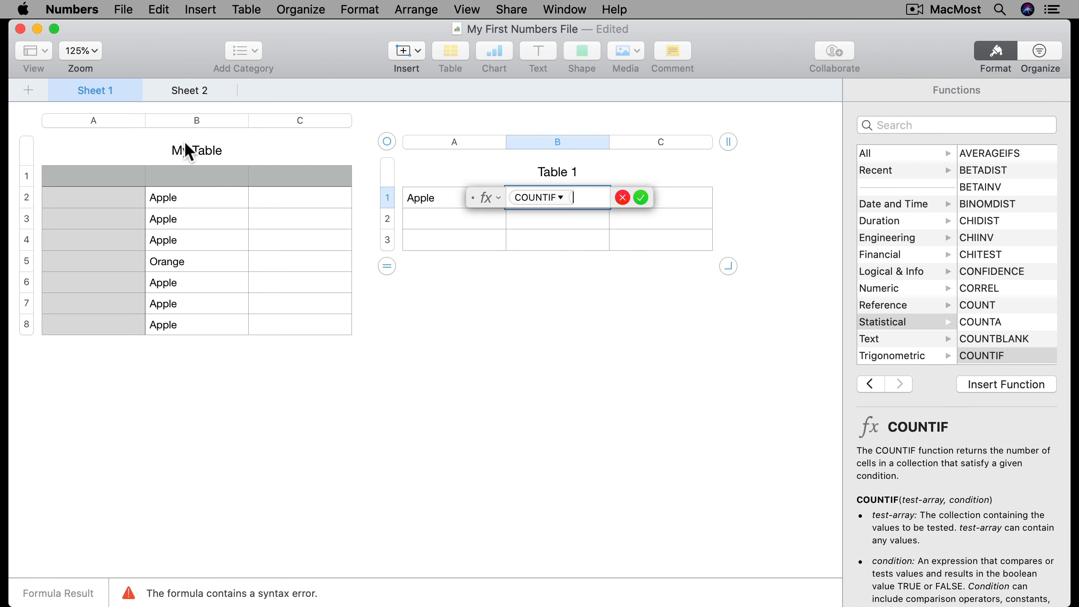
left_click(203, 121)
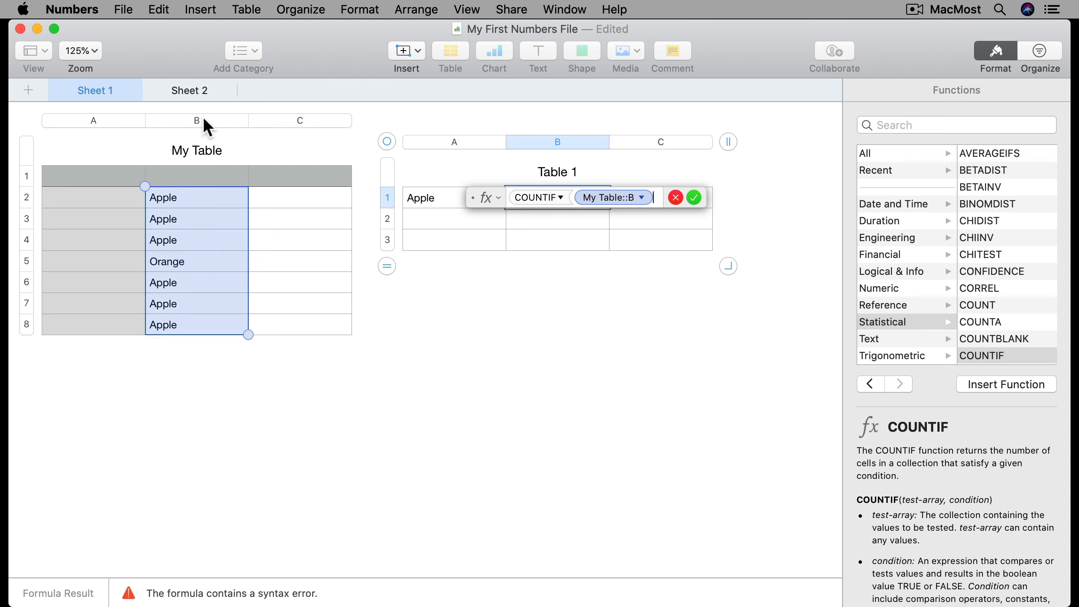
type(",")
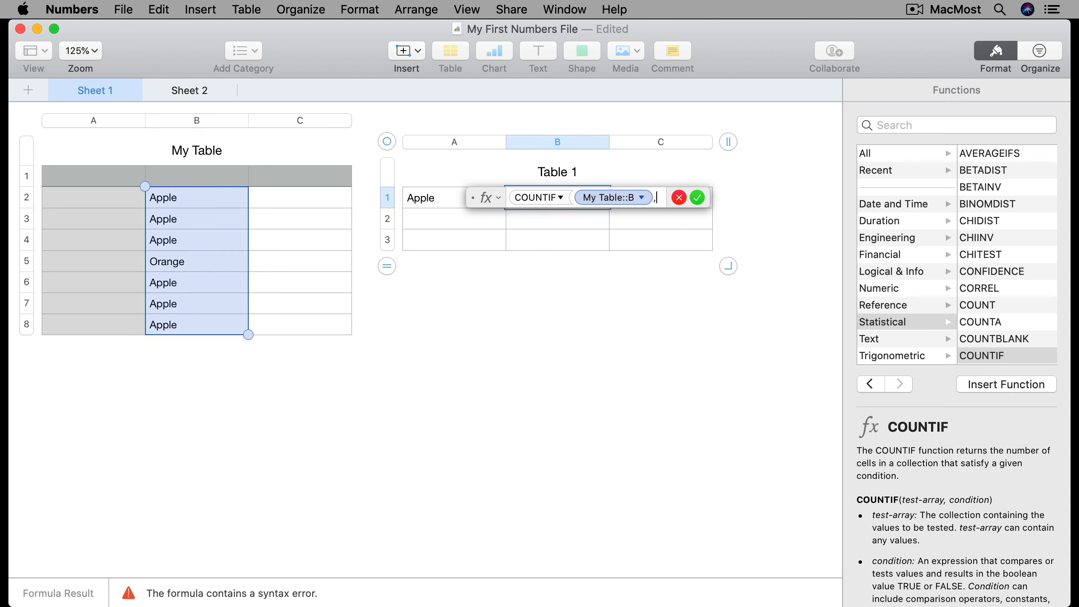
left_click(431, 199)
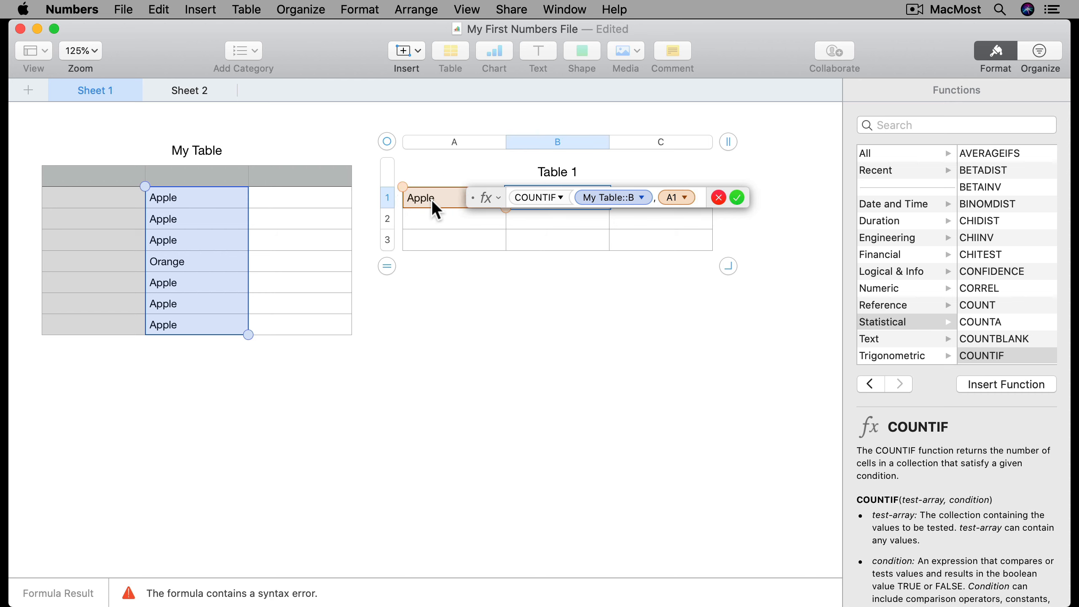
type(")")
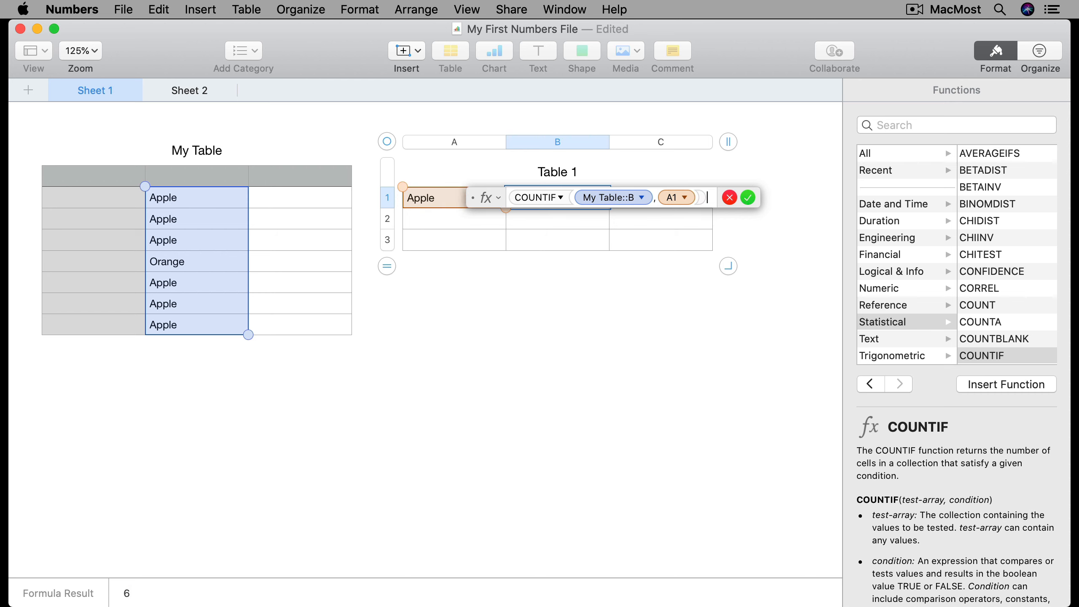
key("Return")
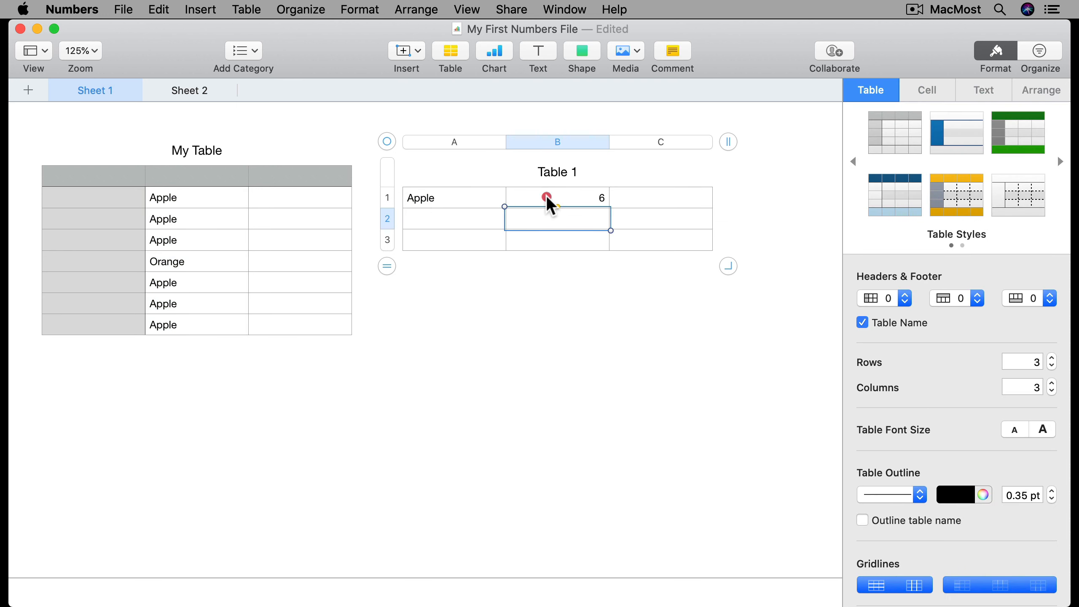
left_click(550, 198)
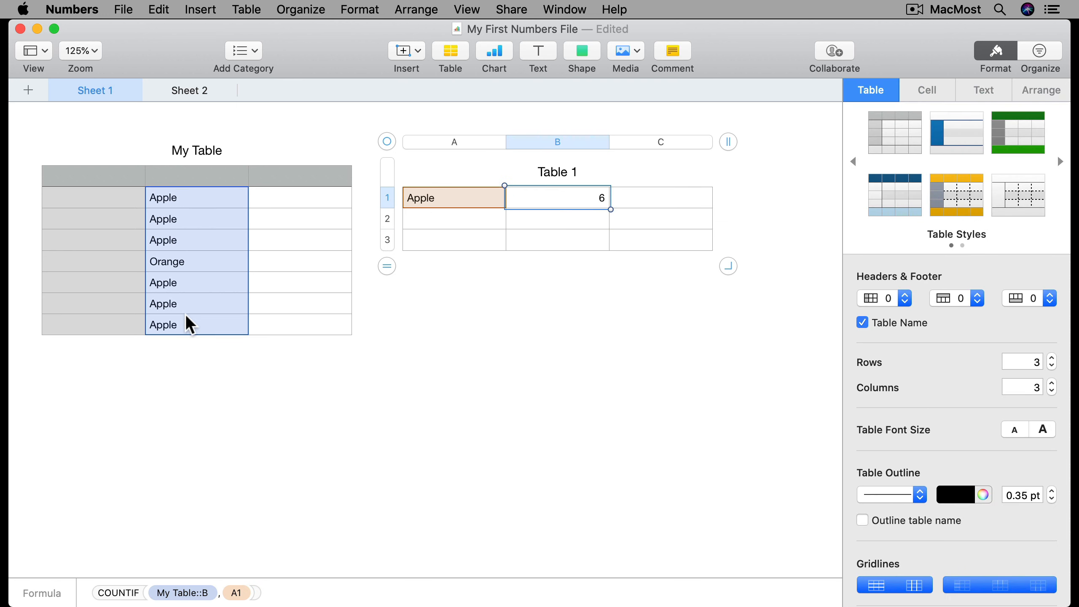
Enter Orange in cell A2 of Table 1 and fill the COUNTIF formula from B1 down to B2
left_click(445, 220)
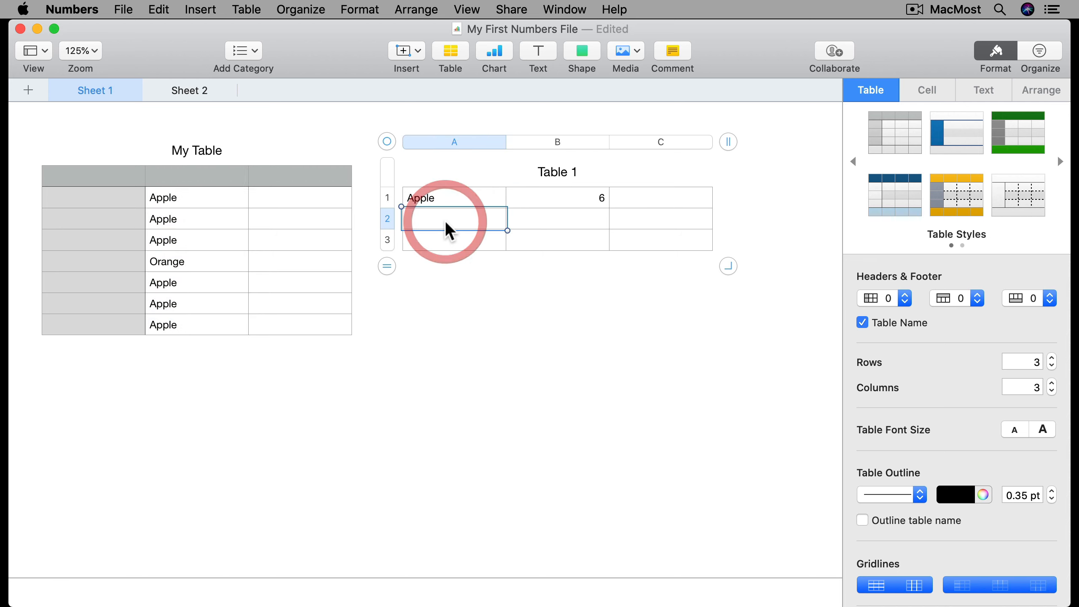
type("Orange")
key("Return")
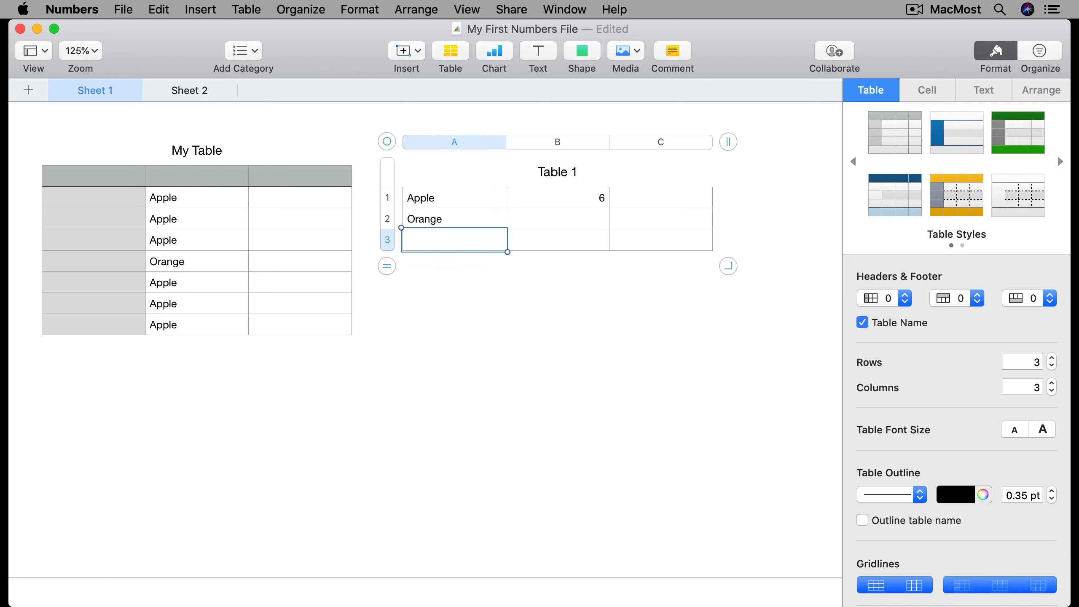
left_click(585, 195)
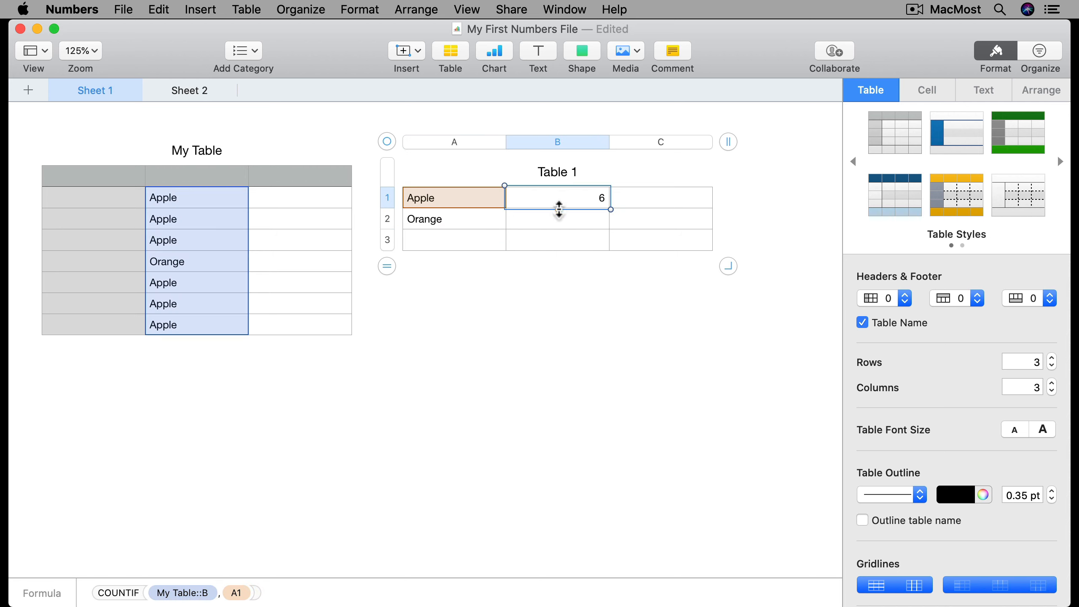
left_click_drag(559, 209, 558, 218)
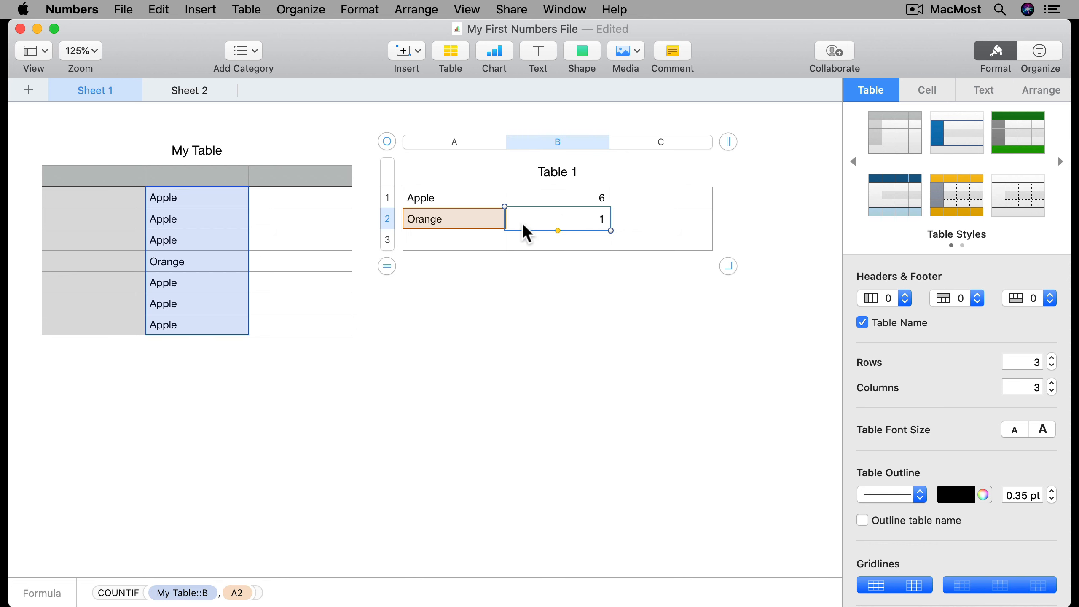
double_click(554, 218)
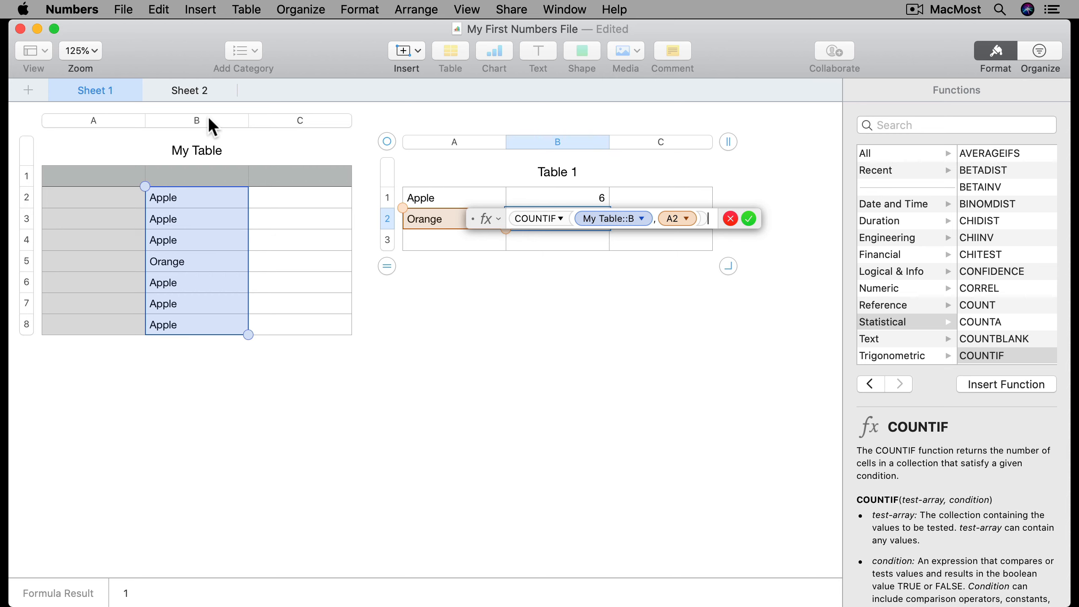
key("Return")
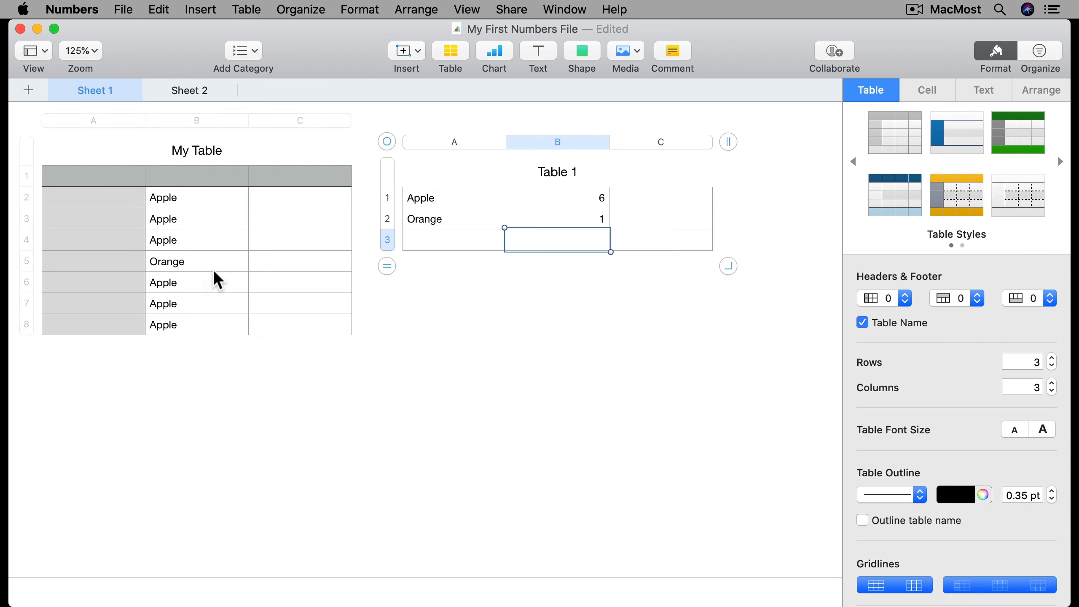
Enter Banana in cell A3 of Table 1 and copy the COUNTIF formula from B2 into B3
left_click(428, 196)
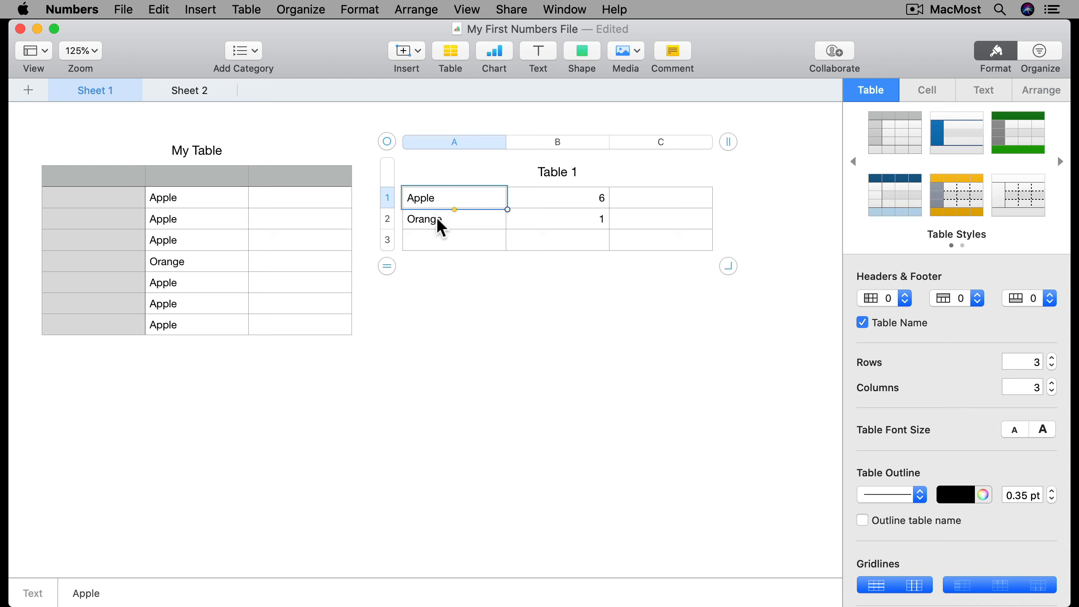
left_click(437, 218)
left_click(438, 243)
type("Bana")
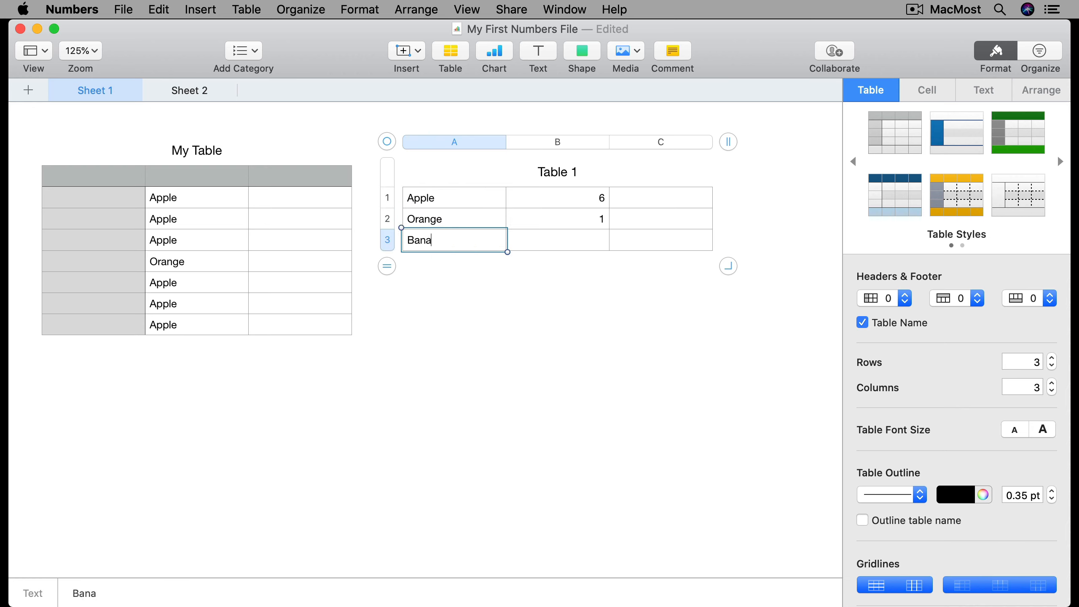
type("na")
left_click(570, 219)
key("super+c")
left_click(579, 238)
key("super+v")
Enter Banana in cell B7 of My Table and in B9 of a new row added at its end
left_click(219, 304)
type("Banana")
left_click(219, 322)
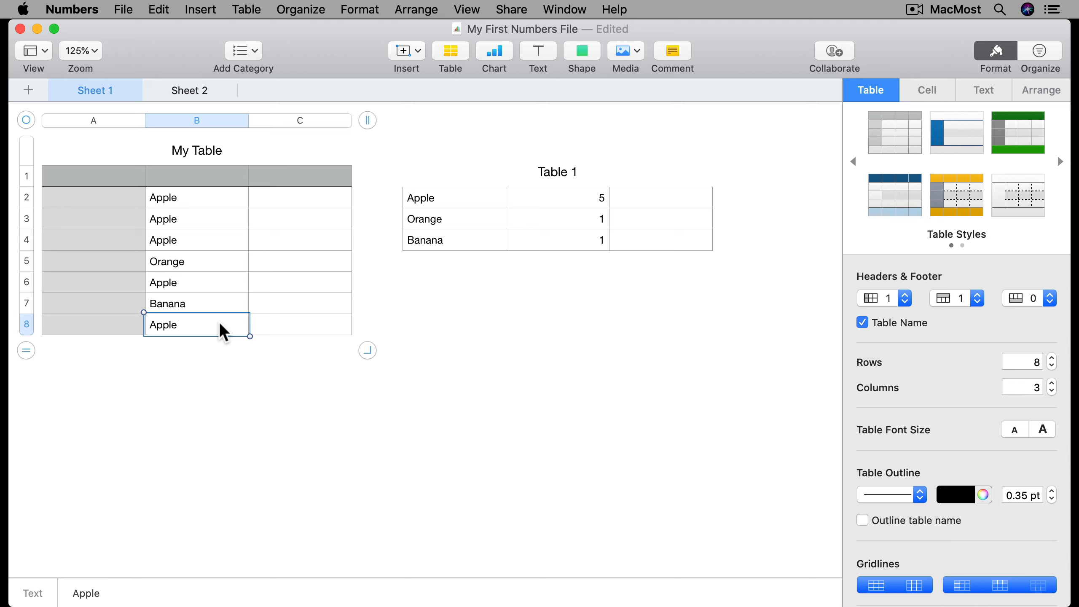
key("Return")
type("Banan")
key("Return")
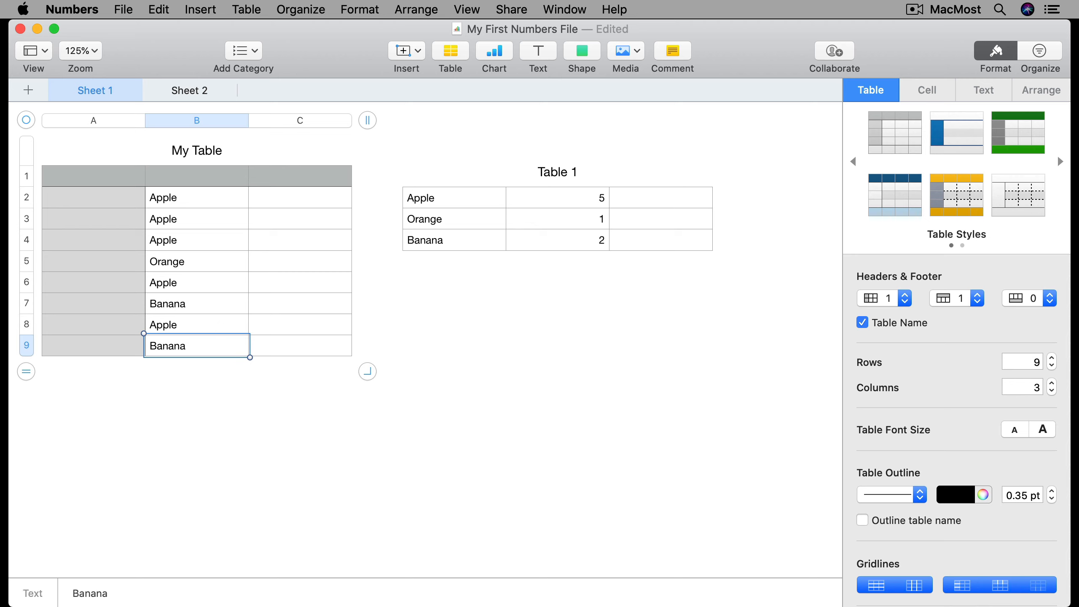